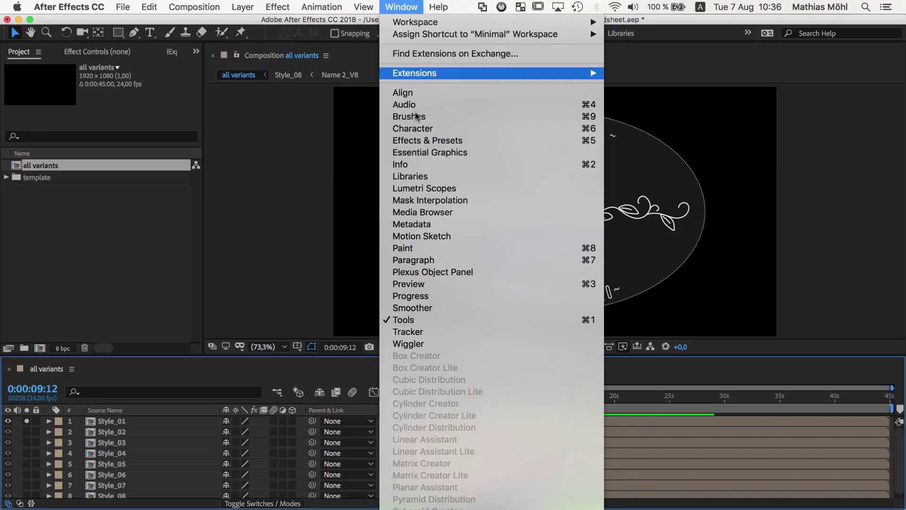
Open the Text2Spreadsheet script and dock its panel in the Project panel's group.
scroll(423, 402, "down", 10)
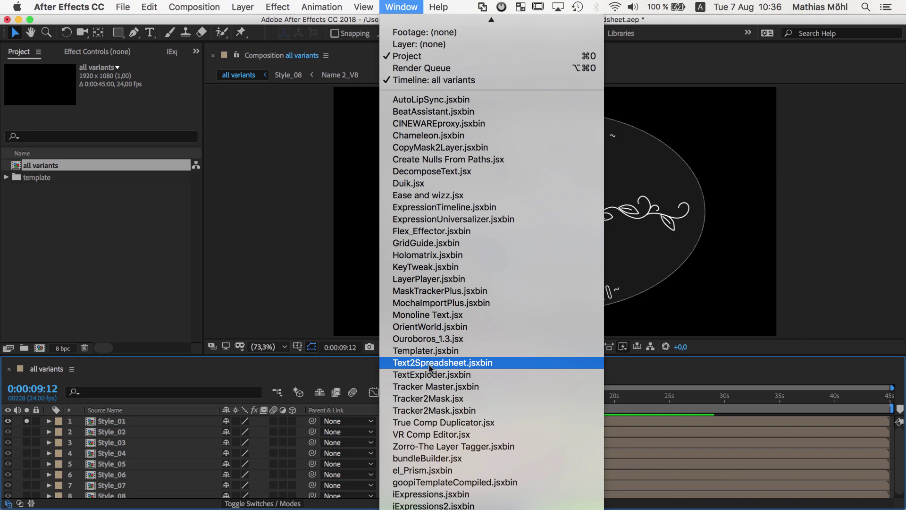
left_click(430, 367)
left_click_drag(248, 189, 97, 184)
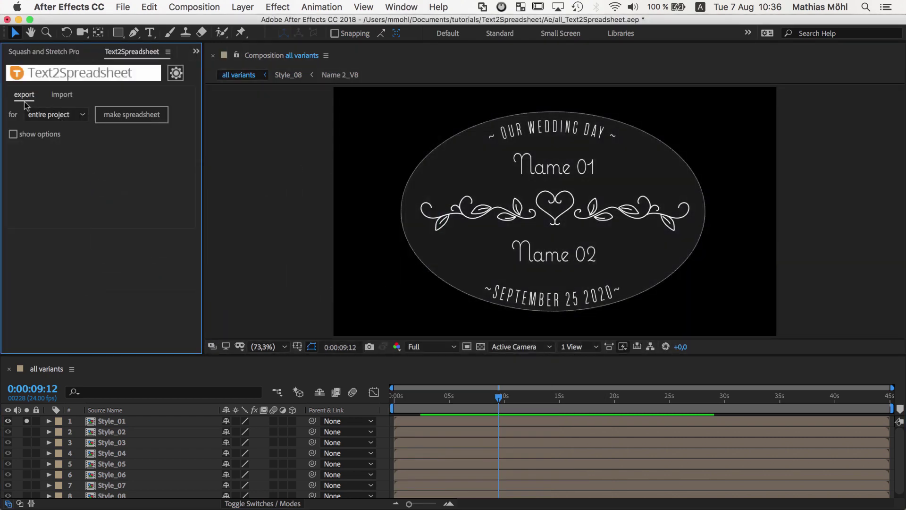
Export the entire project's texts to a spreadsheet saved as wedding template.csv in the exports folder.
left_click(117, 122)
type("wedding template.csv")
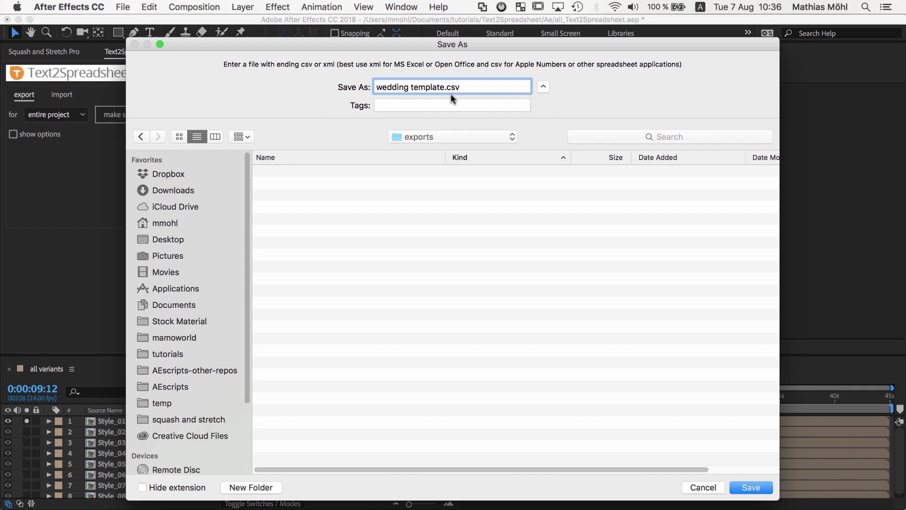
left_click(749, 488)
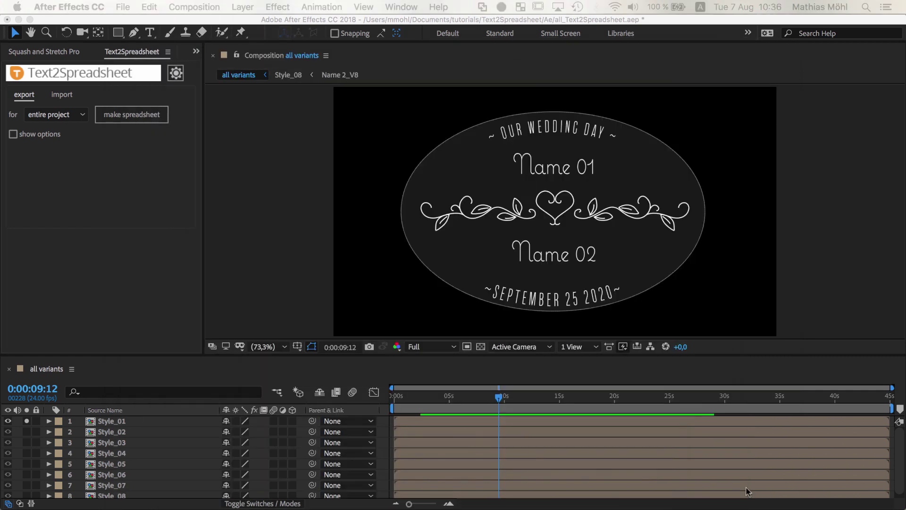
Switch to Chrome and go to docs.google.com.
left_click(166, 49)
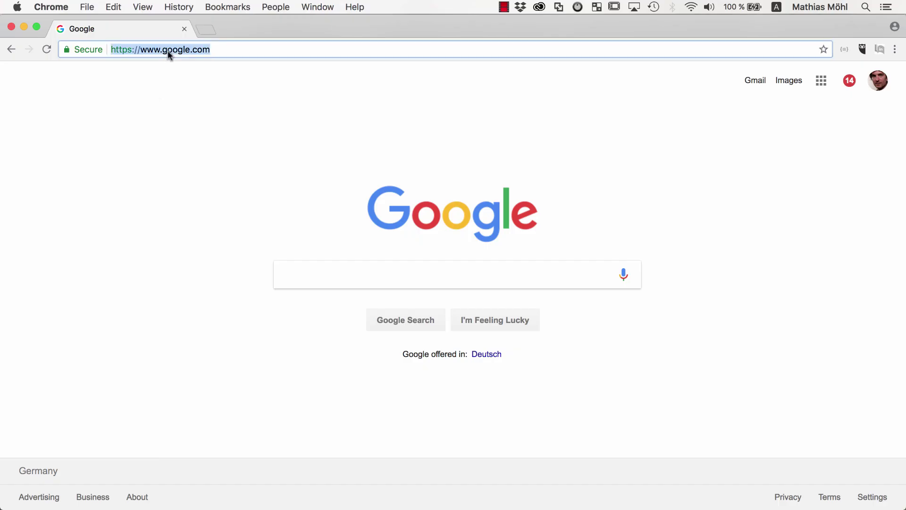
type("docs.")
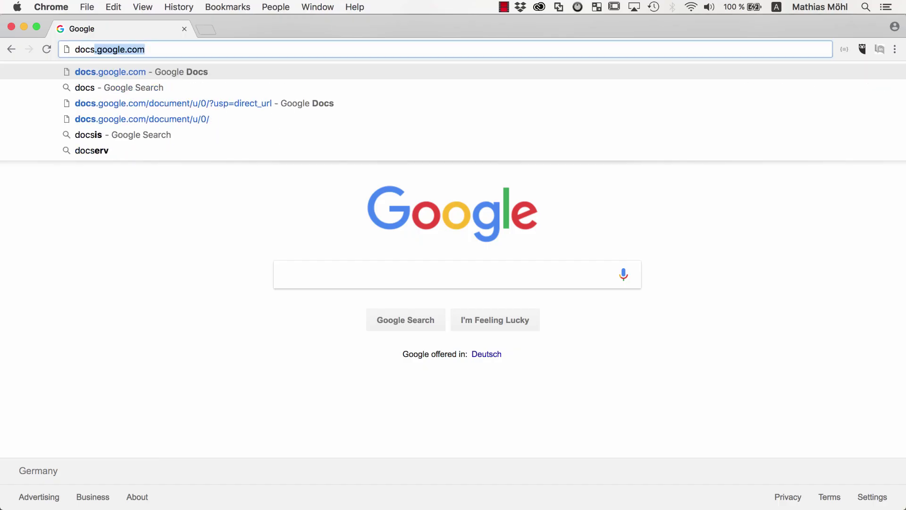
type("google")
key("Return")
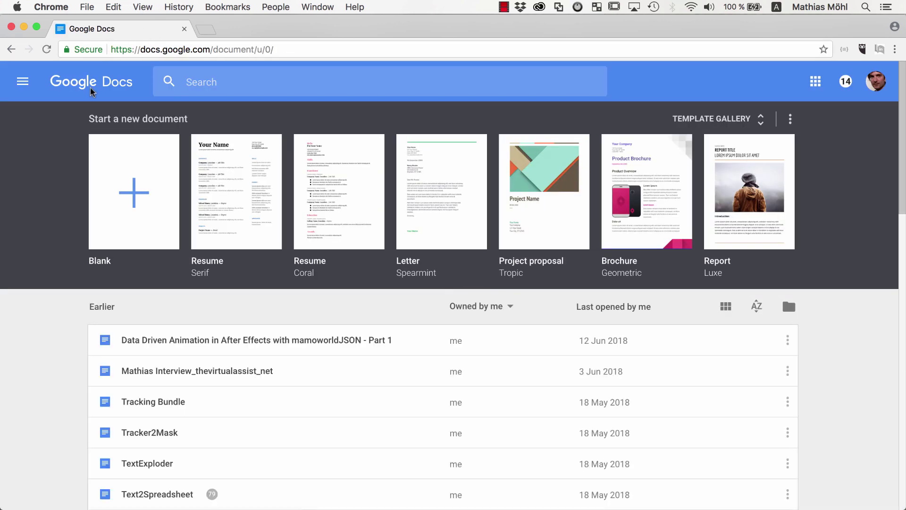
From a new blank document, upload and open wedding template.csv from the computer, and widen column B to fit its texts.
left_click(142, 193)
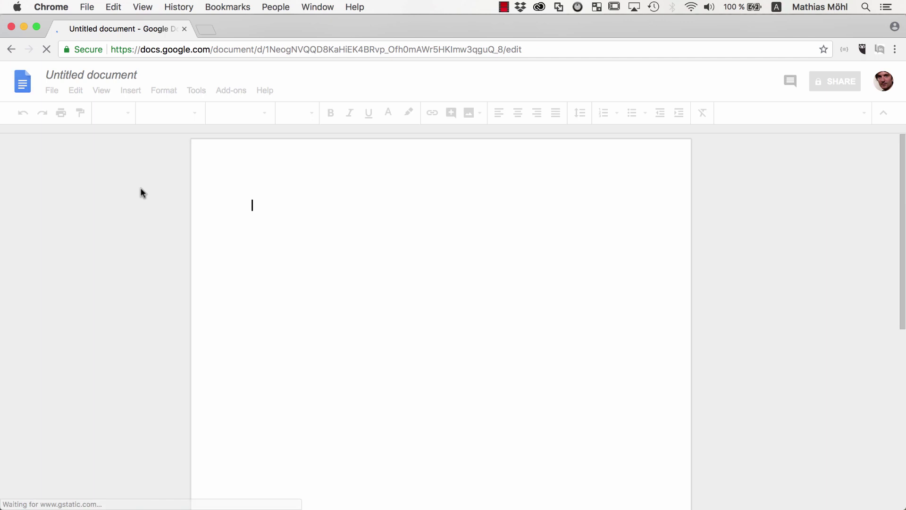
left_click(53, 92)
left_click(75, 151)
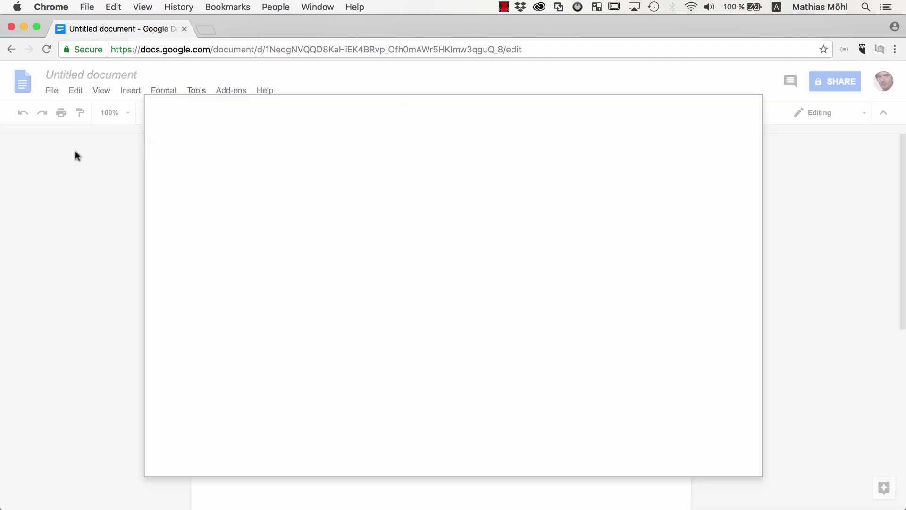
left_click(428, 151)
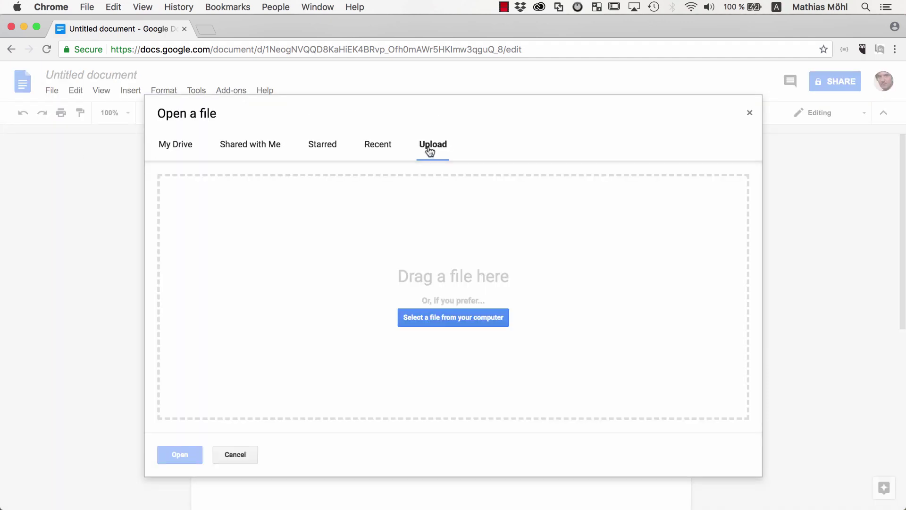
left_click(431, 318)
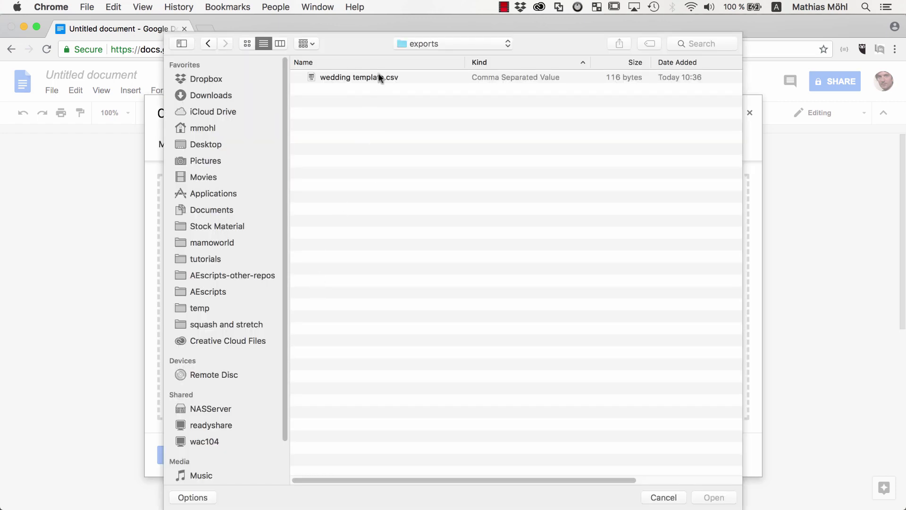
double_click(380, 79)
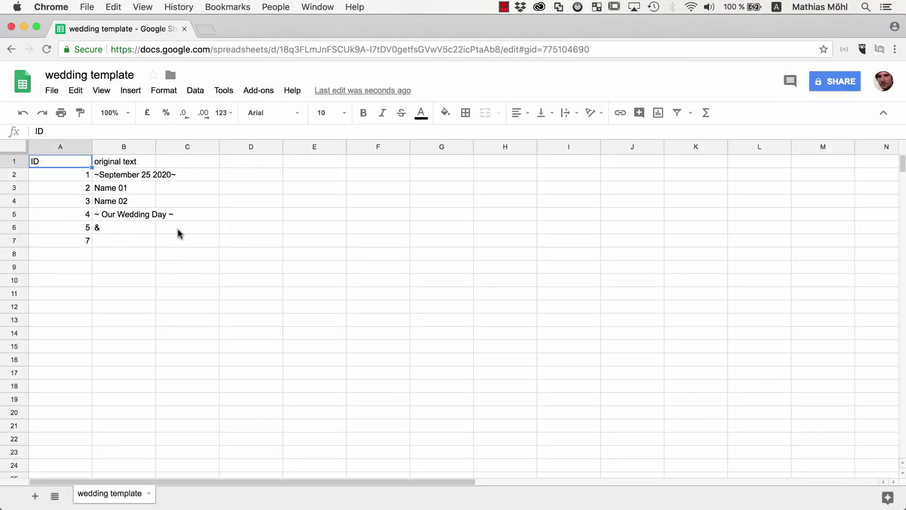
left_click_drag(158, 147, 188, 147)
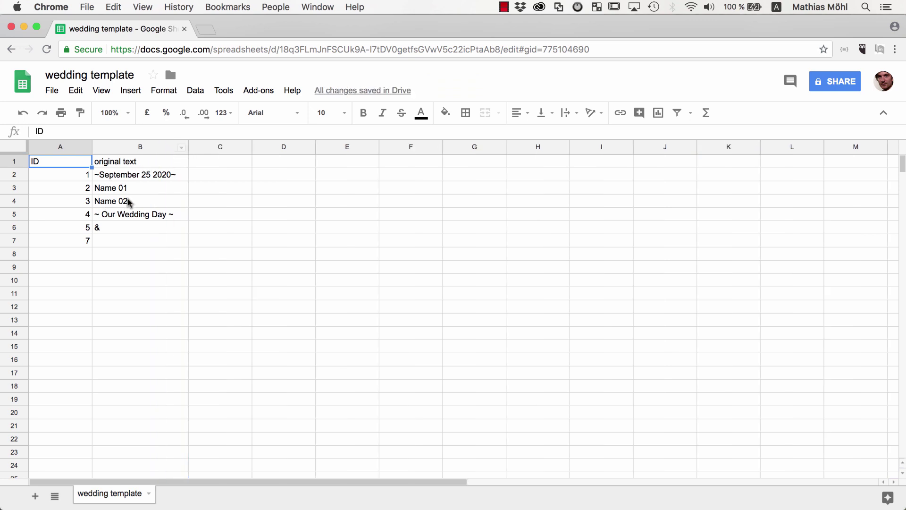
Switch to After Effects, view Style_02 and Style_03 soloed one after the other, and show the Text2Spreadsheet export options.
key("super+Tab")
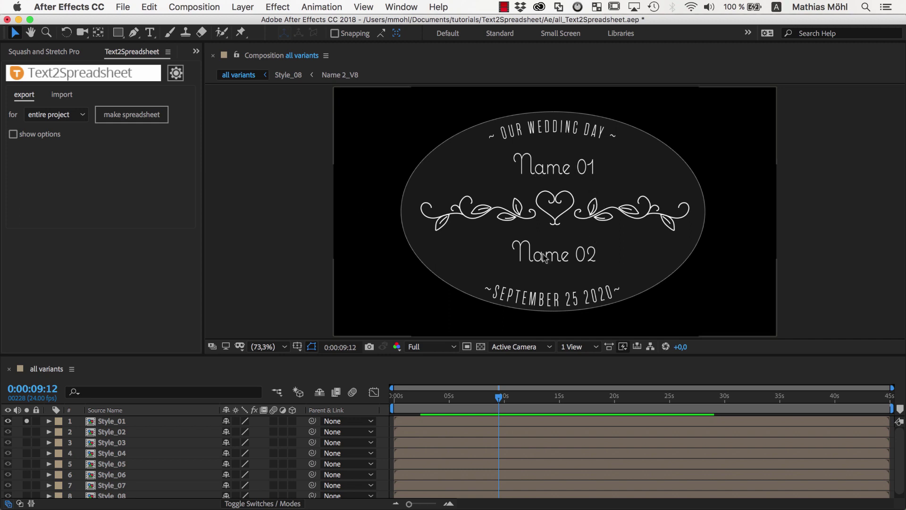
left_click(27, 432)
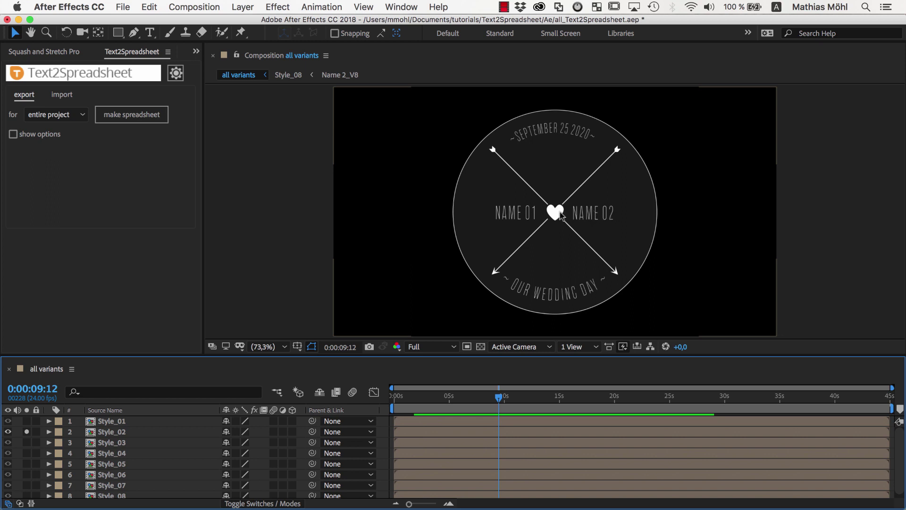
left_click(27, 443)
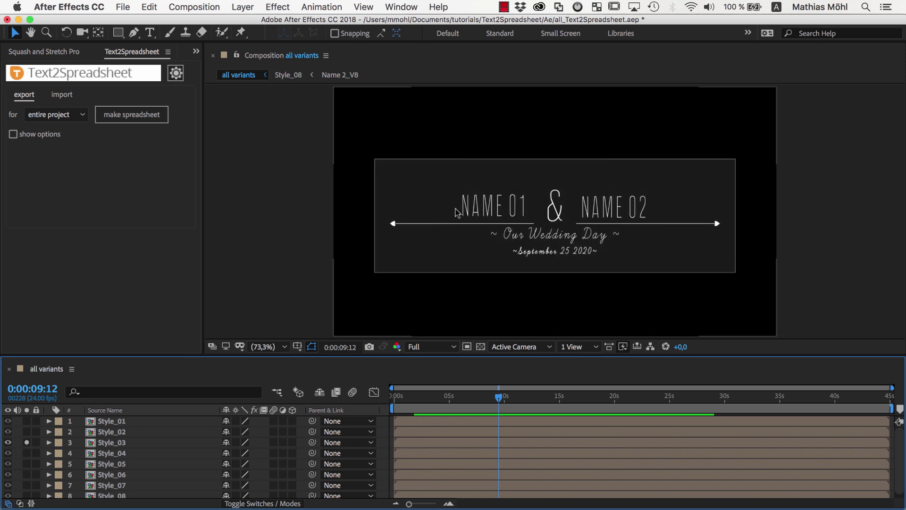
left_click(14, 135)
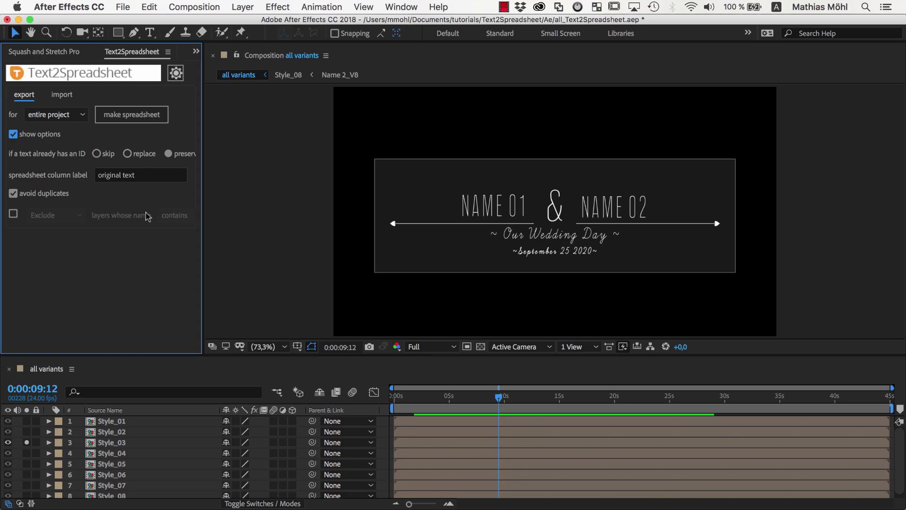
Switch to the wedding template spreadsheet in Chrome and turn on link sharing so anyone with the link can edit.
key("super+Tab")
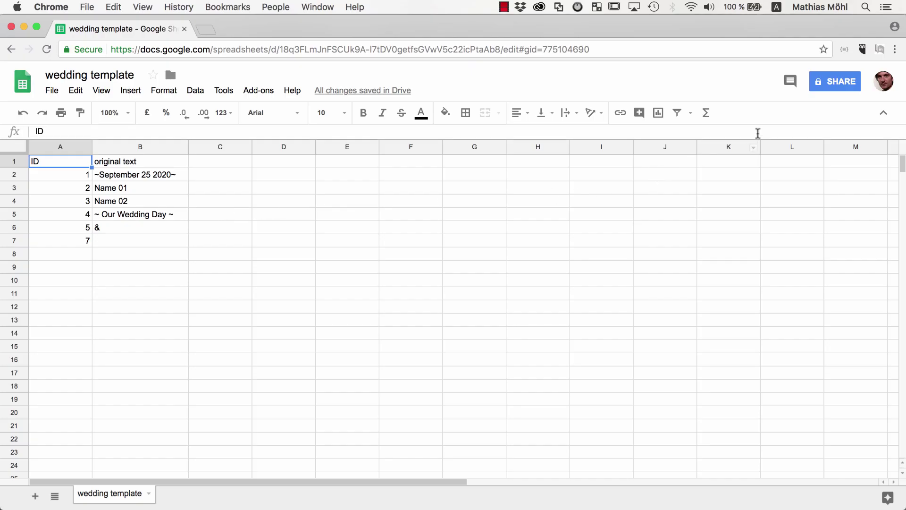
left_click(842, 85)
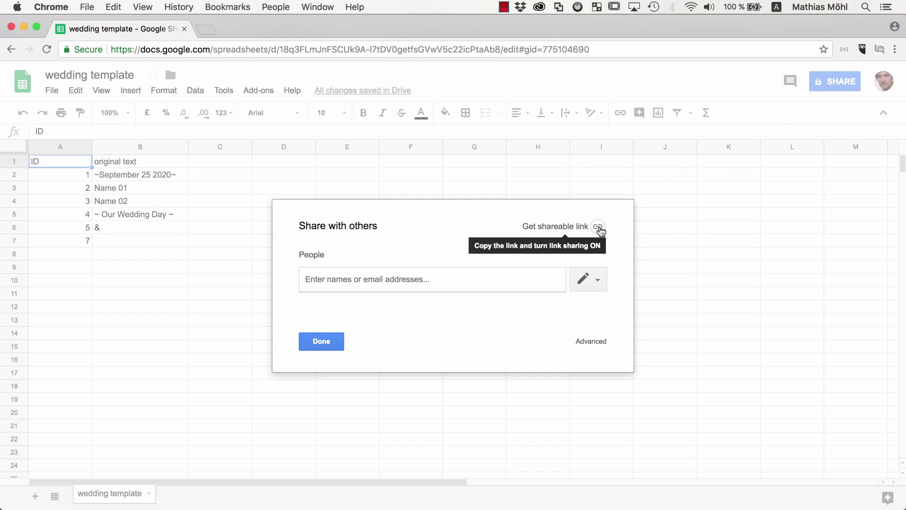
left_click(598, 228)
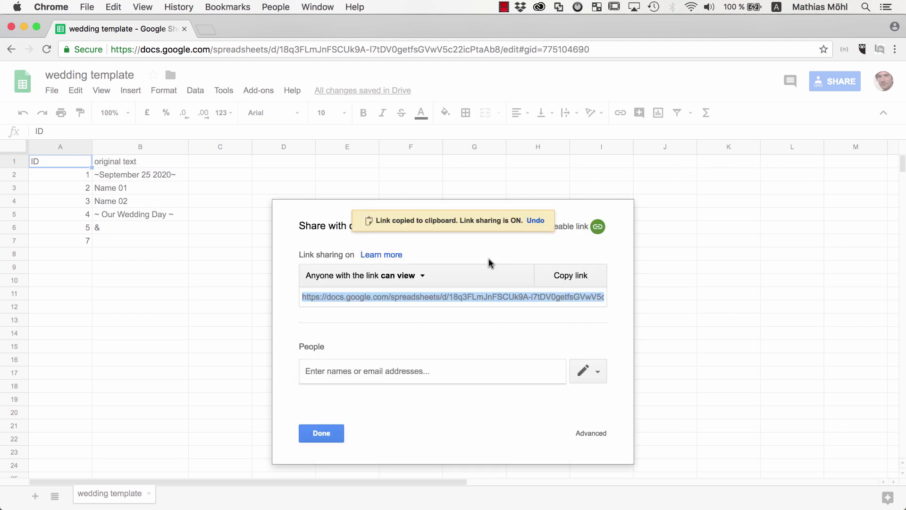
left_click(405, 279)
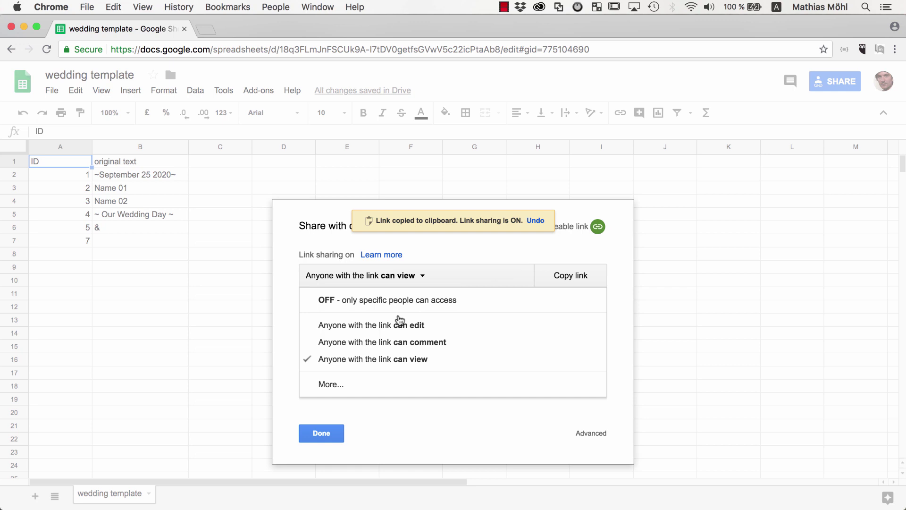
left_click(400, 329)
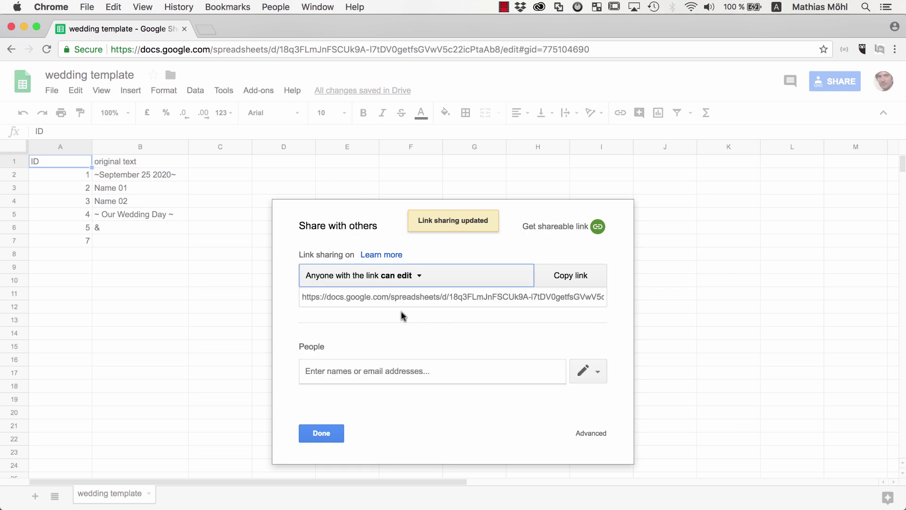
Copy the spreadsheet's shareable link to the clipboard.
left_click(405, 298)
right_click(408, 298)
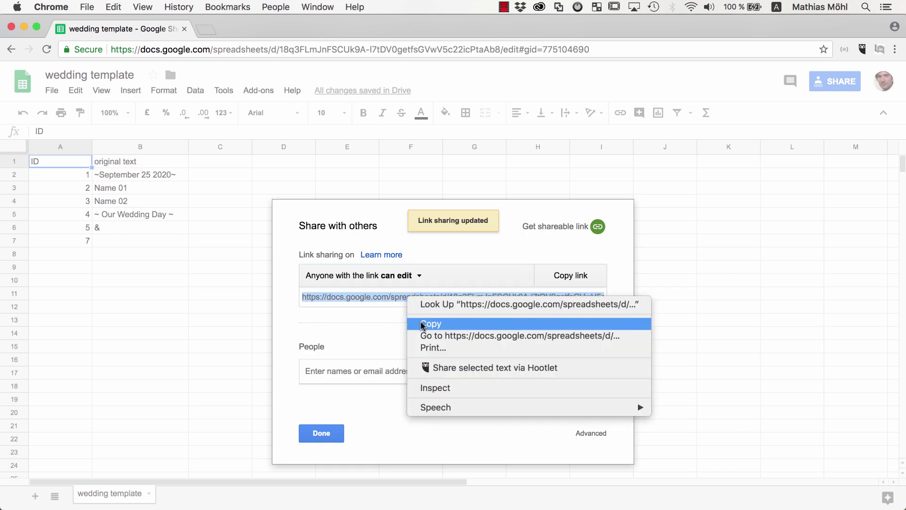
left_click(425, 322)
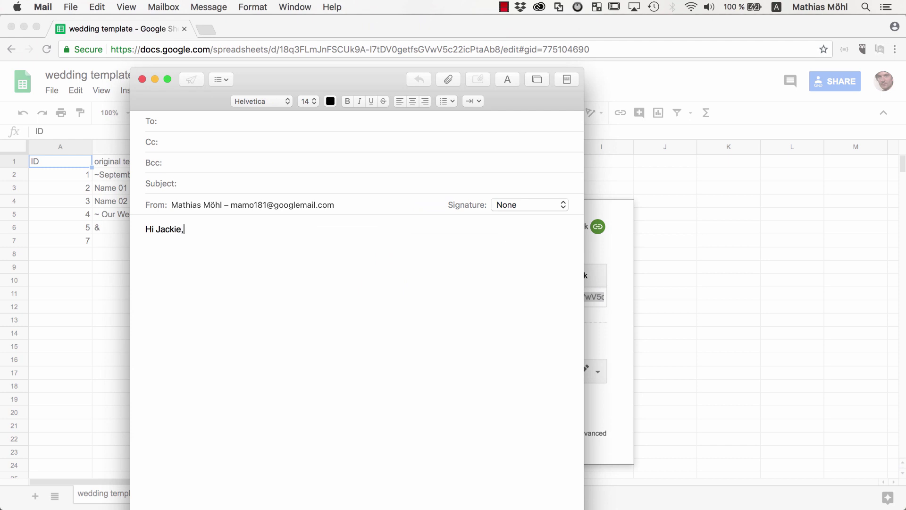
In the Mail draft, complete the greeting to both clients and ask them to update any wedding video title texts in the following spreadsheet.
type("hi Peter,")
key("Return")
key("Return")
type("here are the design")
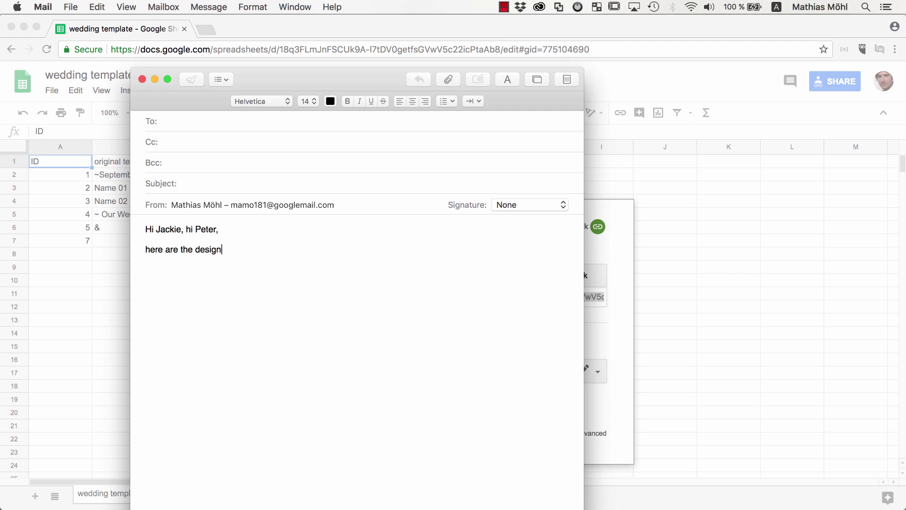
type("s for the title of your weddin")
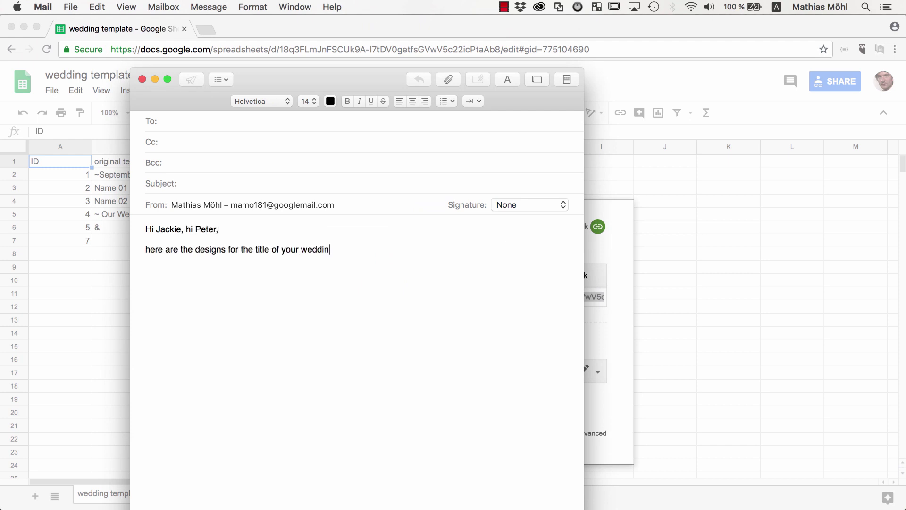
type("g video. If you want me to change any of the texts")
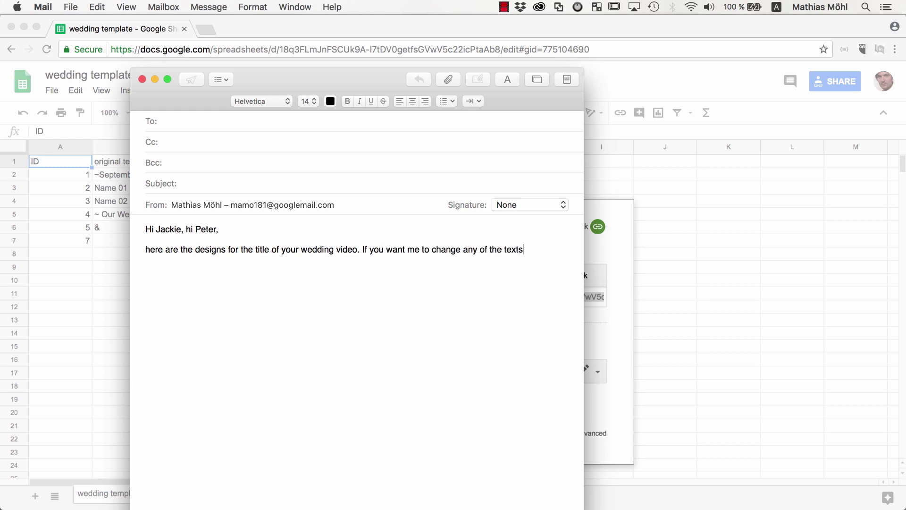
type(", please just update them in the fo")
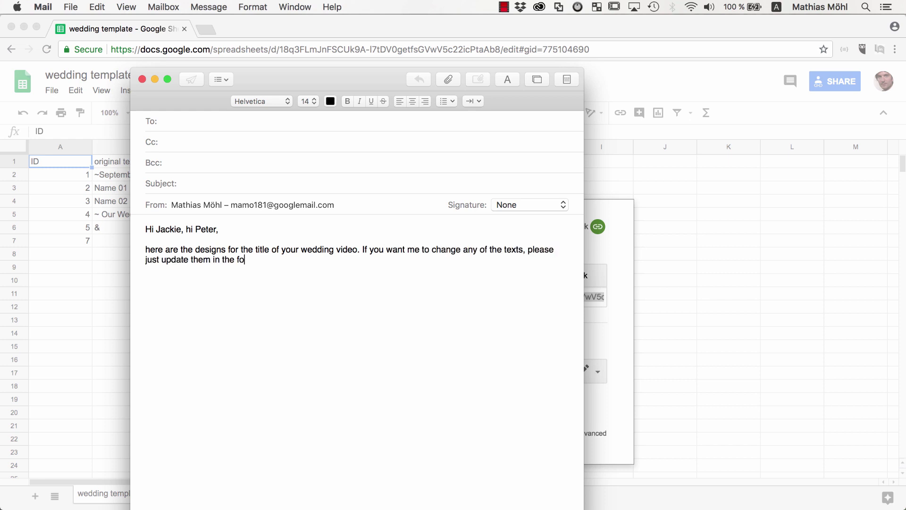
type("llowing spreadsheet:")
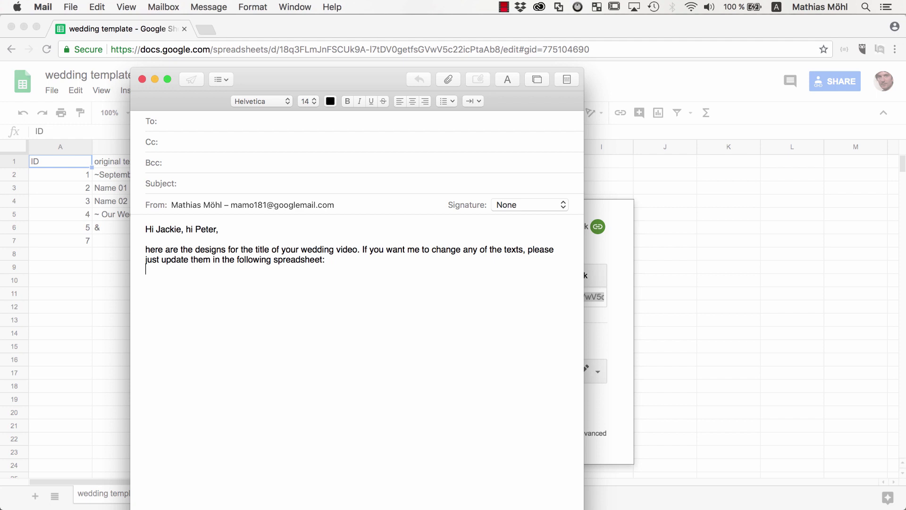
Paste the spreadsheet link below the message text and insert the title design images beneath it.
key("Return")
key("super+v")
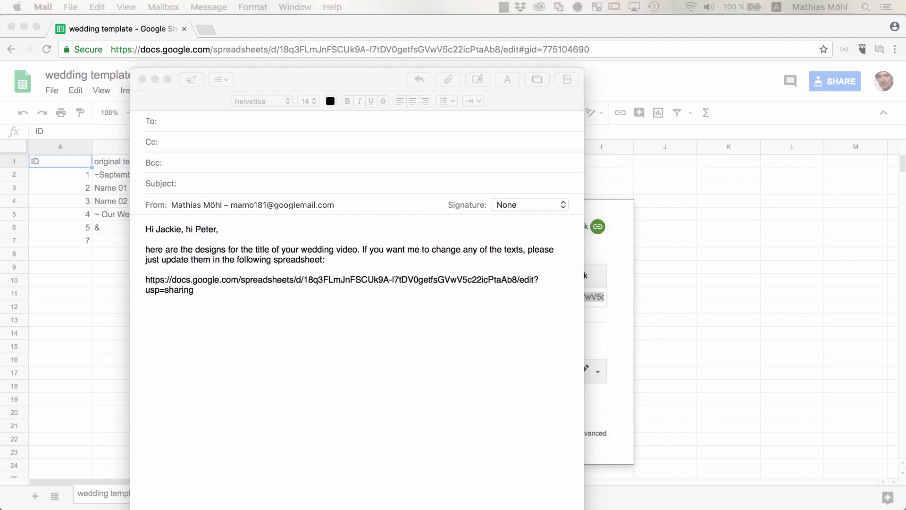
left_click_drag(313, 471, 161, 311)
left_click_drag(579, 410, 583, 276)
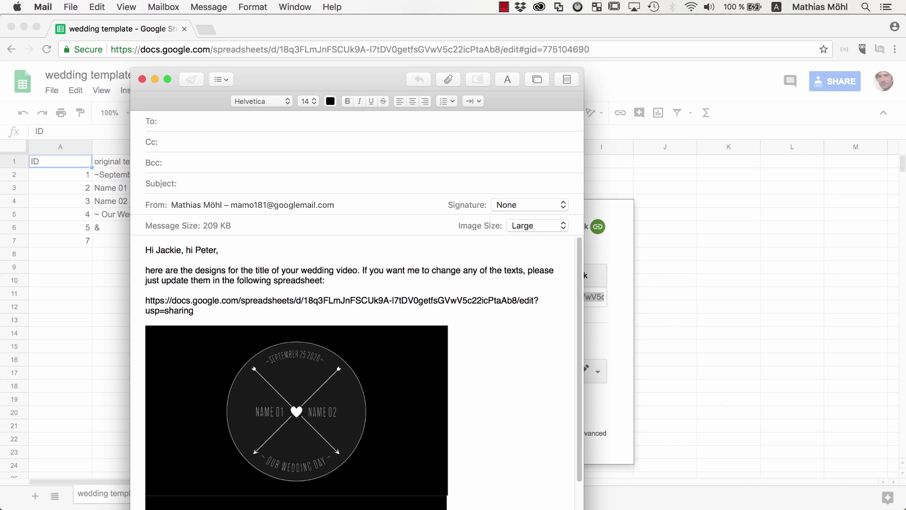
Switch back to Chrome, close the sharing settings, and enter the column heading "Variant 1" in cell C1.
key("super+Tab")
left_click(320, 435)
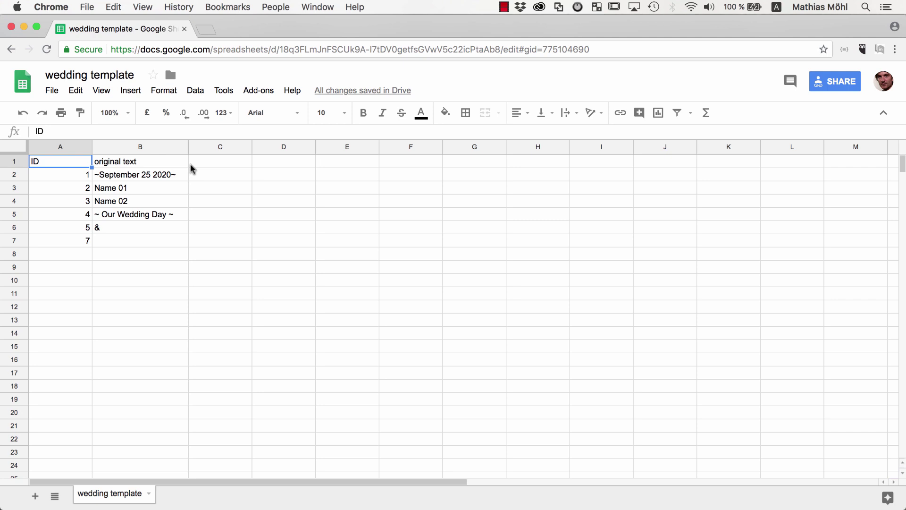
left_click(208, 162)
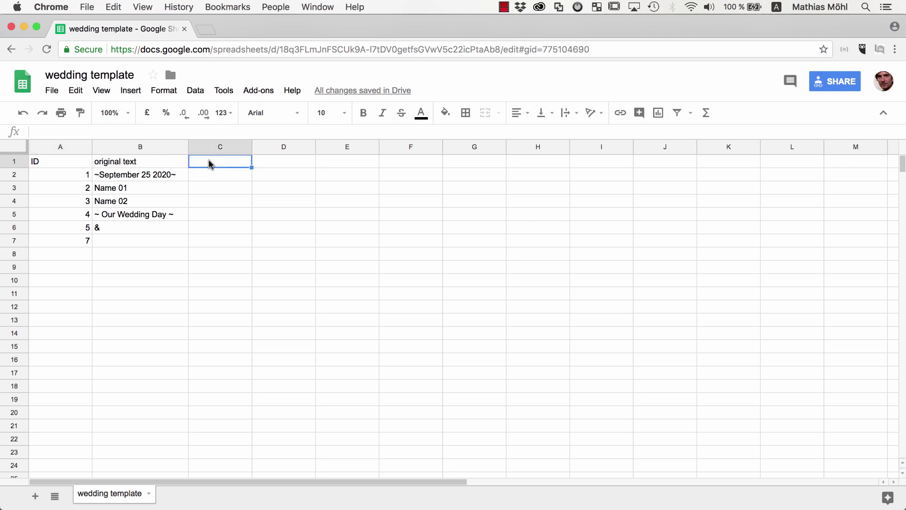
type("Variant 1")
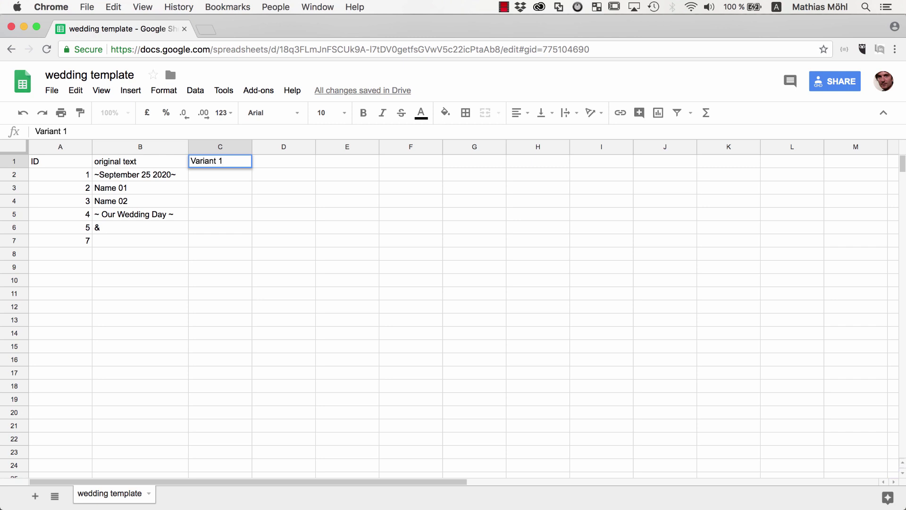
left_click(203, 187)
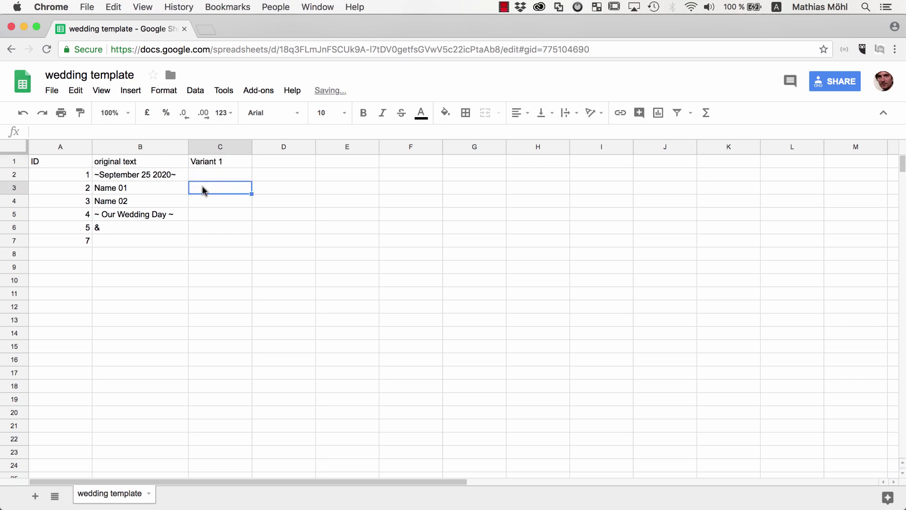
Under Variant 1, enter the couple's first names in C3 and C4 and "~September 01 2018~" in C2.
type("Peter")
left_click(203, 200)
type("Jackie")
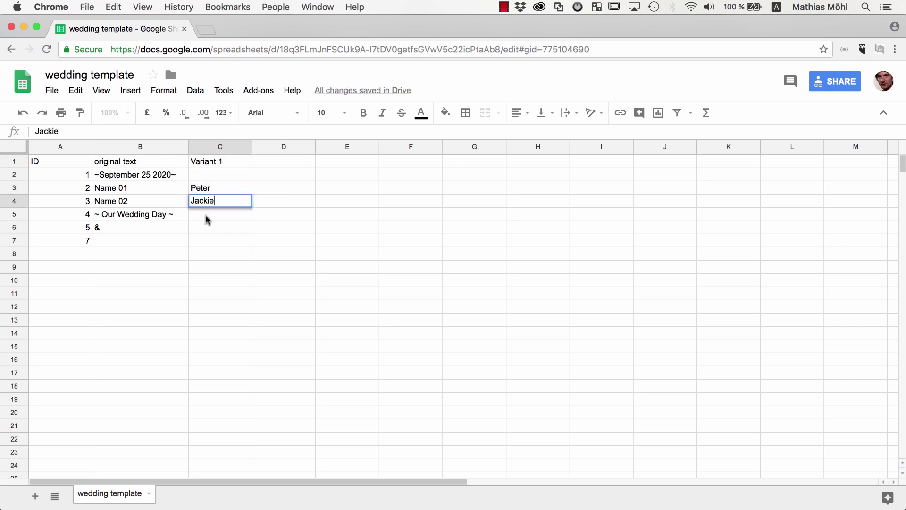
left_click(203, 174)
type("~September")
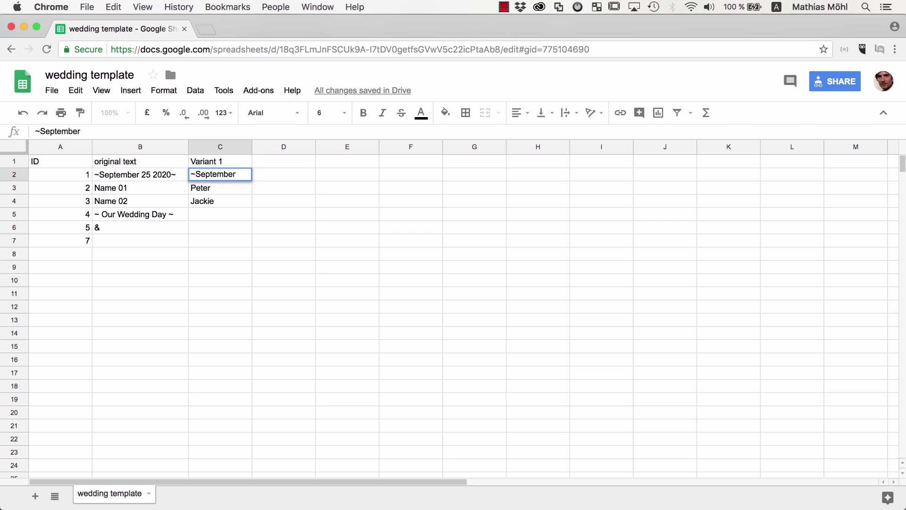
type(" 01 2018~")
Widen column C and copy "~ Our Wedding Day ~" and "&" from the original text column into C5 and C6.
left_click(220, 214)
left_click_drag(251, 146, 289, 146)
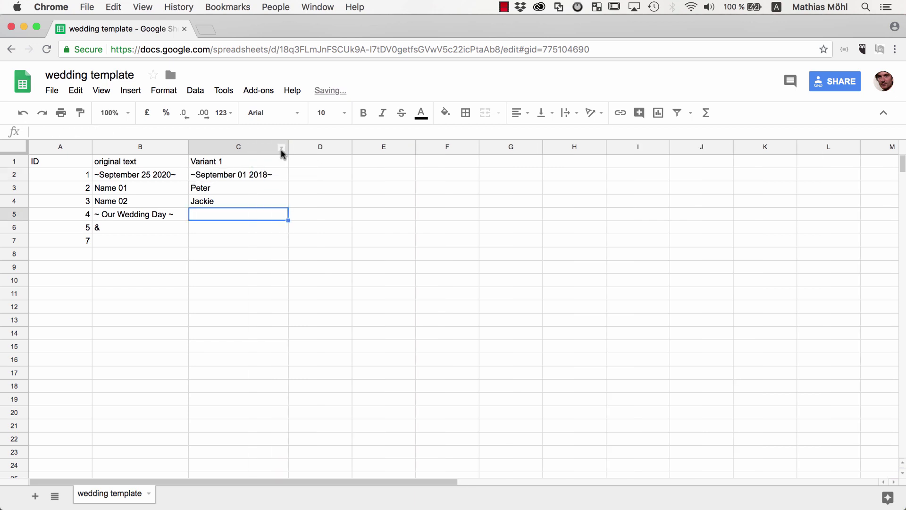
left_click(148, 215)
key("super+c")
left_click(236, 215)
key("super+v")
left_click(111, 229)
key("super+c")
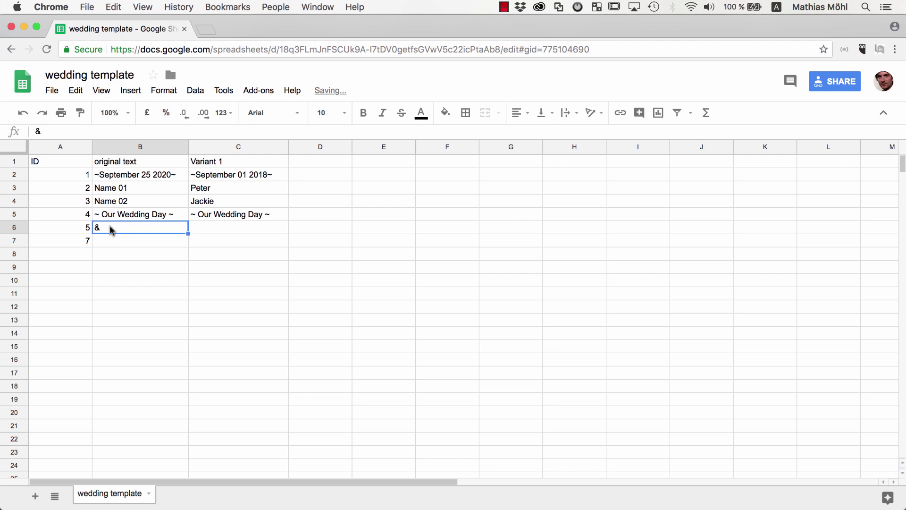
left_click(208, 229)
key("super+v")
left_click(216, 245)
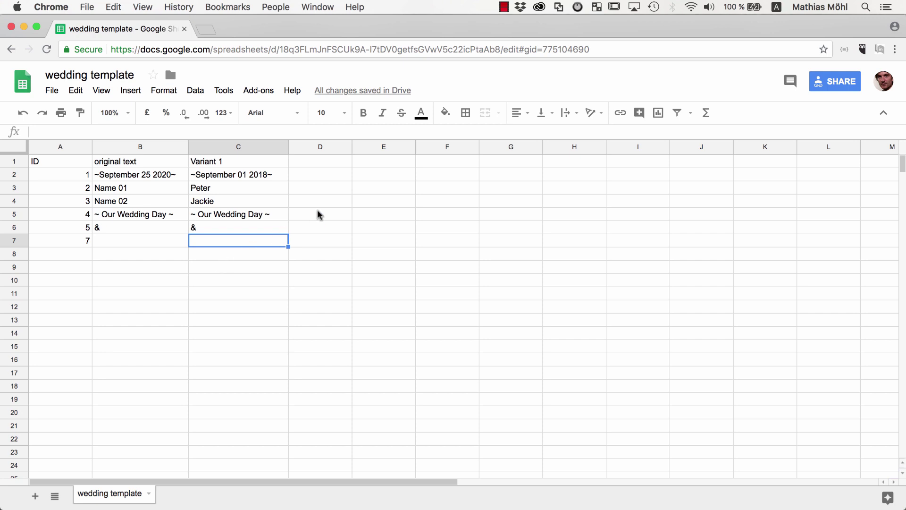
Enter the heading "Google & Ae variant" in D1, with "learn today" in D2 and "After Effects" in D3.
left_click(313, 164)
type("Goog")
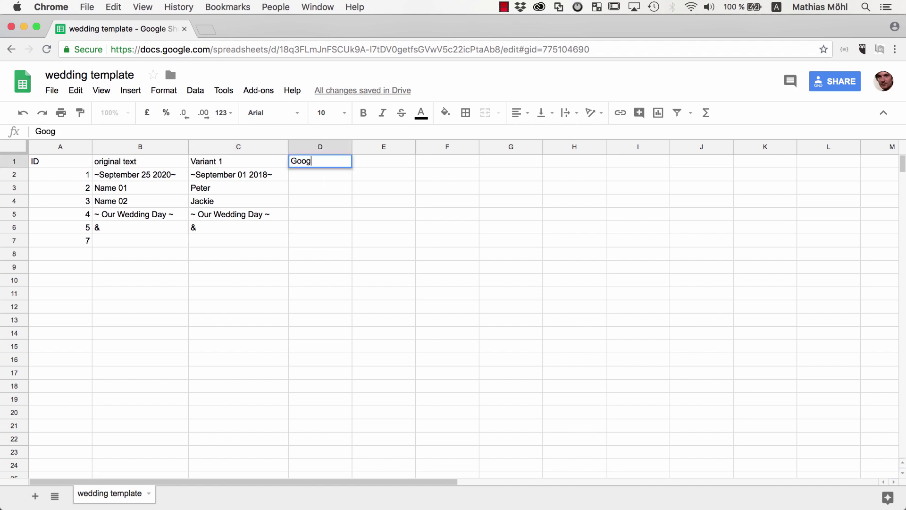
type("le & Ae variant")
left_click(317, 177)
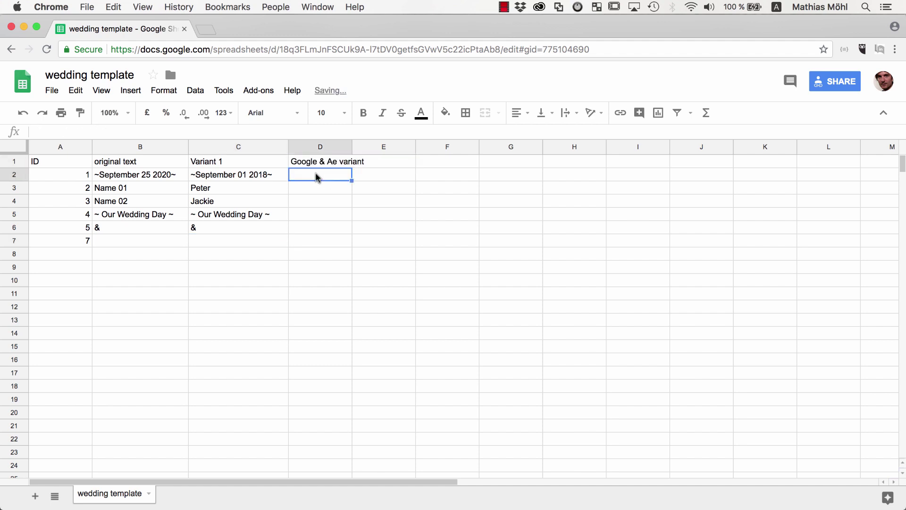
type("learn today")
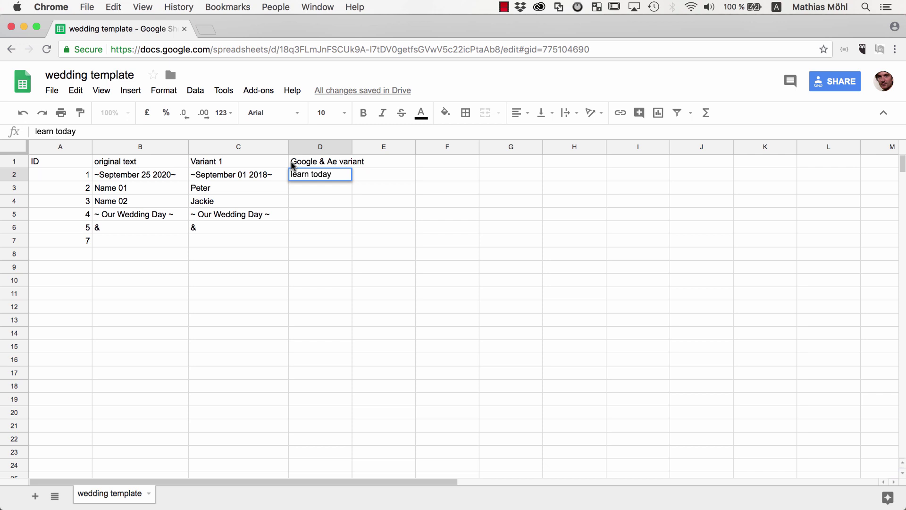
left_click(304, 187)
type("After Effects")
Complete the Google & Ae variant column with "Google Docs" in D4, "Great Combination" in D5 and "&" in D6.
left_click(304, 203)
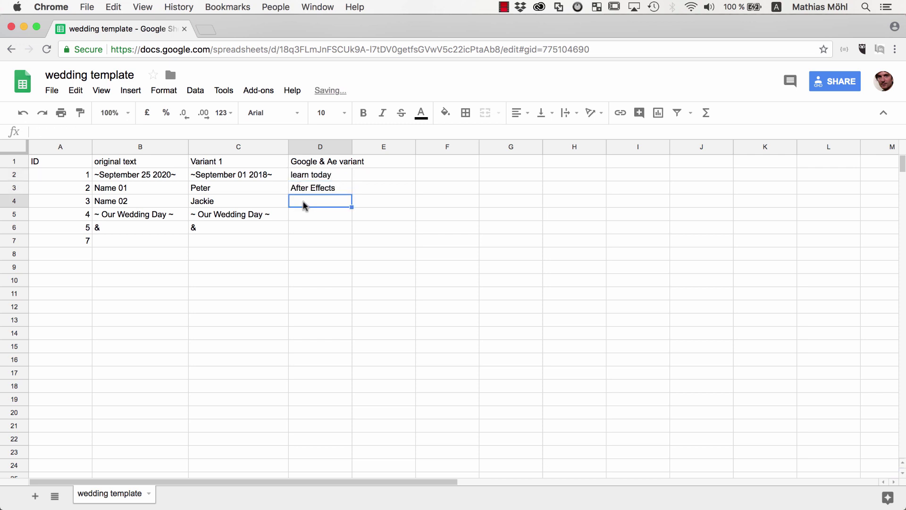
type("Google Docs")
left_click(304, 214)
type("G")
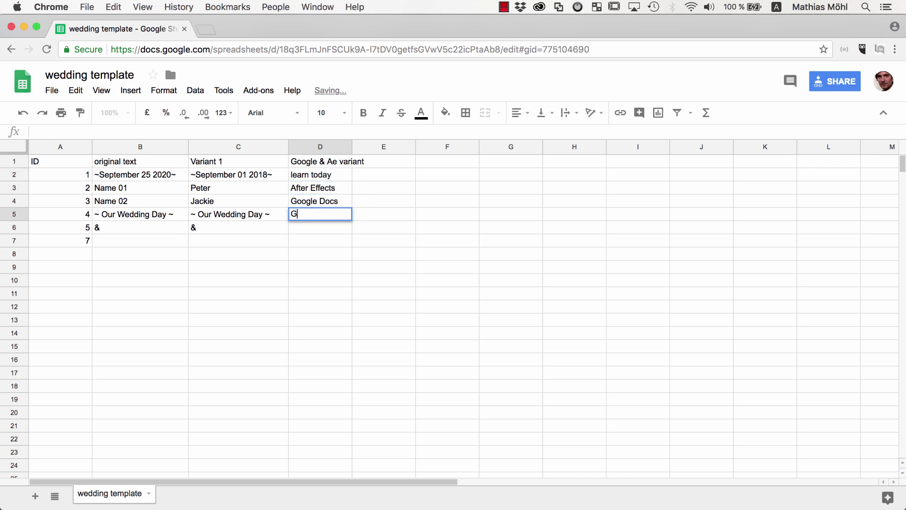
type("reat Combination")
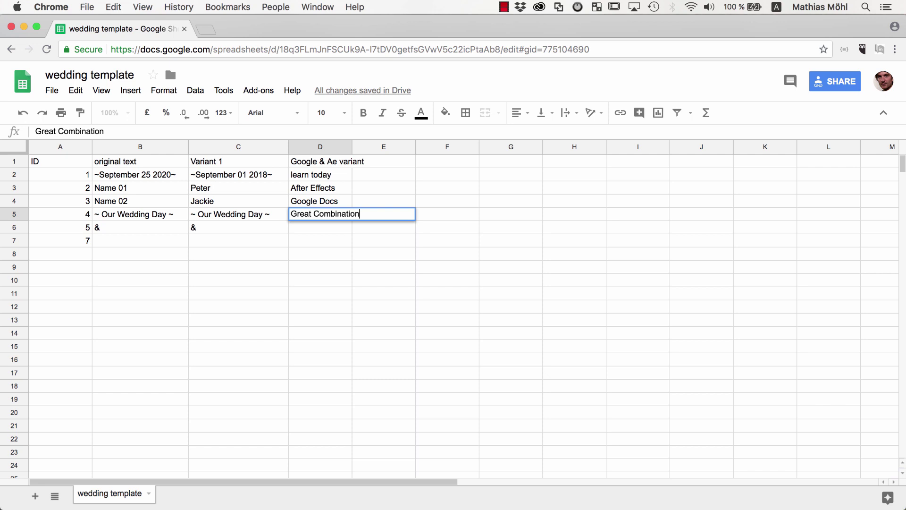
left_click(313, 229)
type("&")
left_click(309, 240)
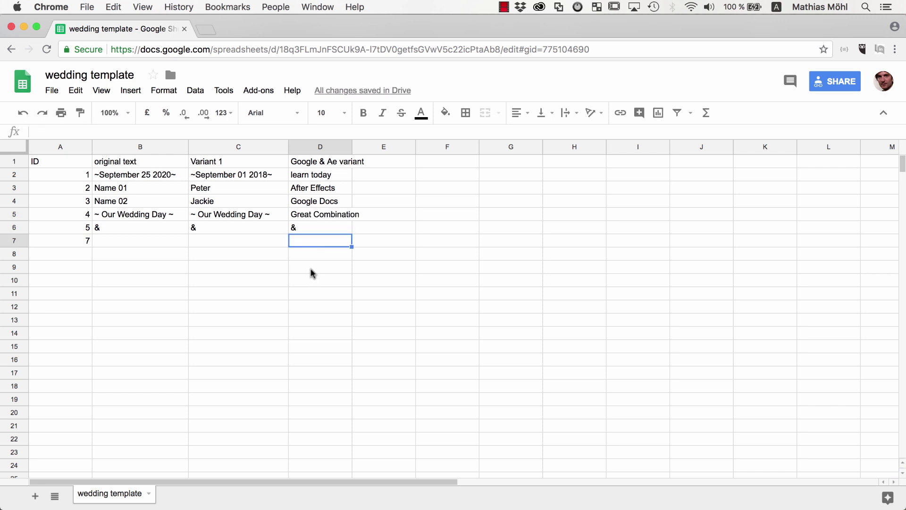
Download the current sheet as a comma-separated values (.csv) file.
left_click(53, 92)
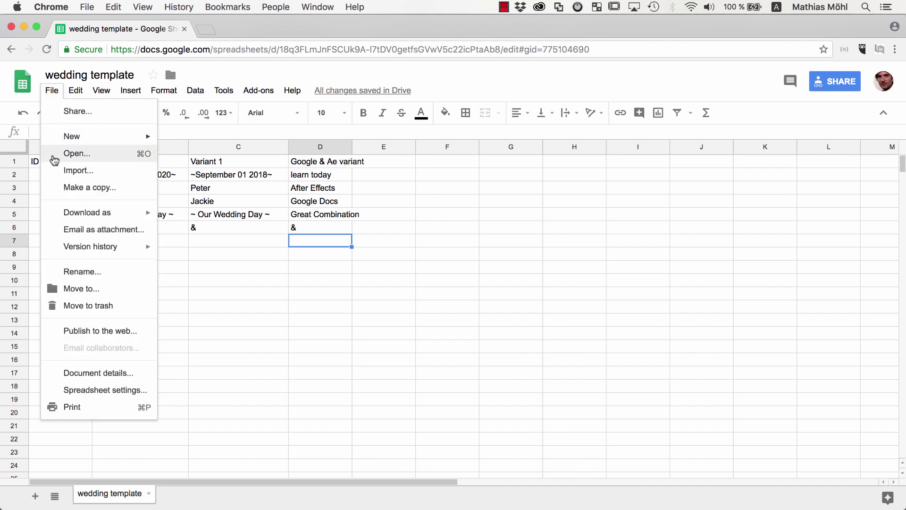
mouse_move(81, 215)
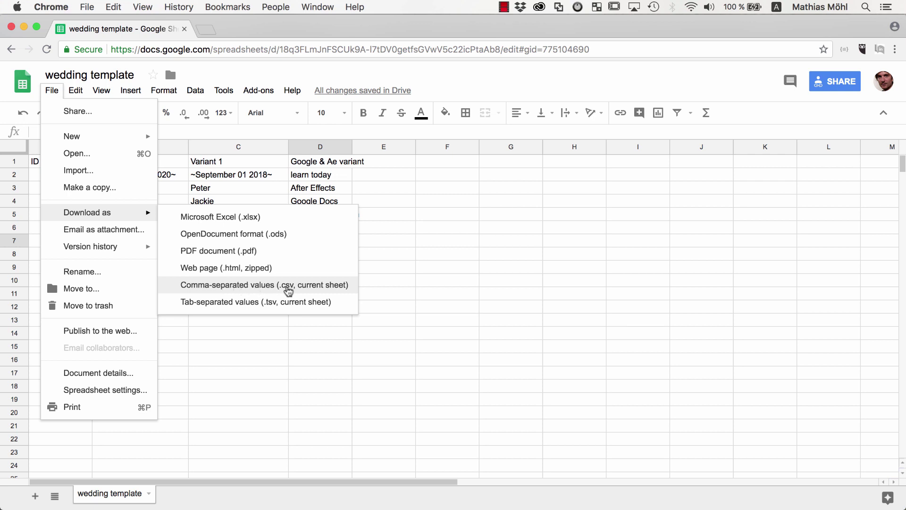
left_click(288, 289)
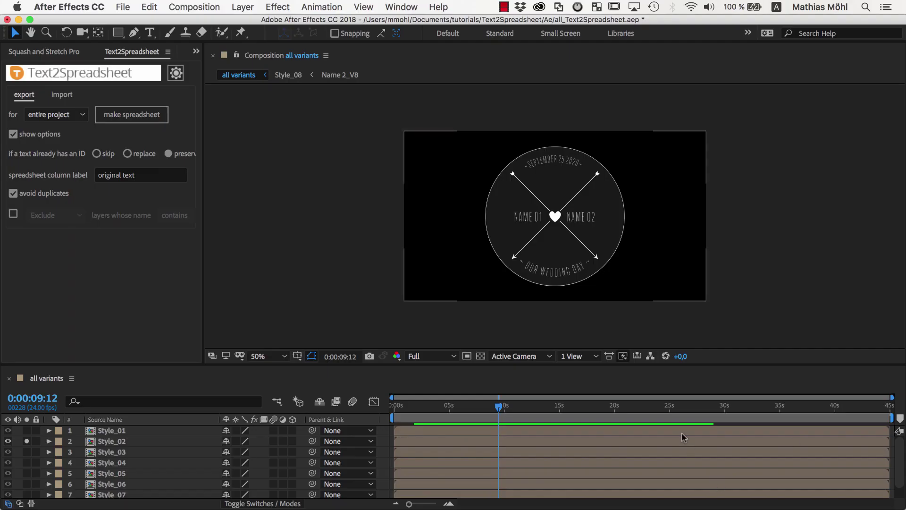
In After Effects, import "wedding template - wedding template.csv" with Text2Spreadsheet for the entire project, taking the text from the Variant 1 column.
left_click(68, 98)
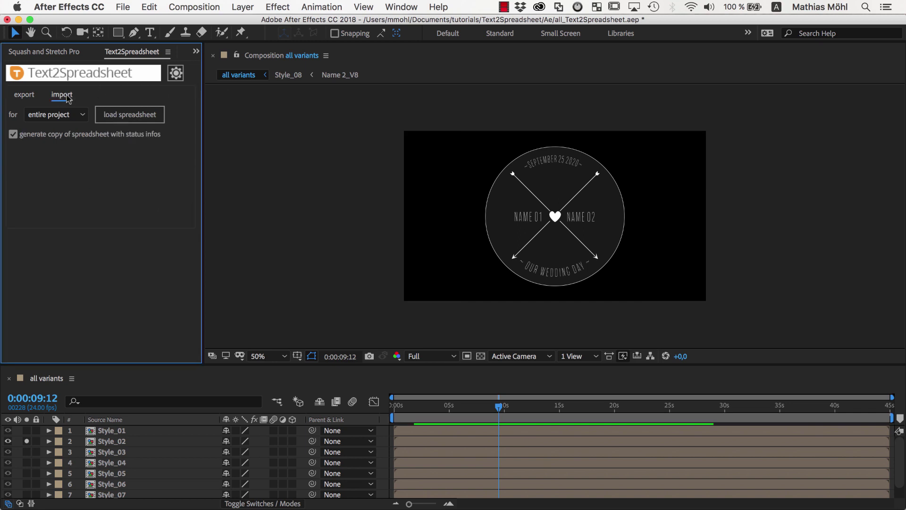
left_click(105, 115)
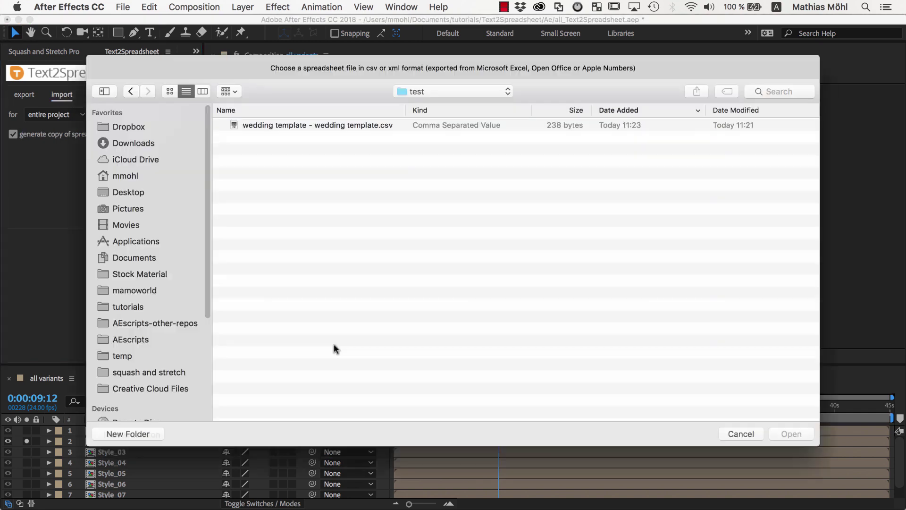
left_click(339, 126)
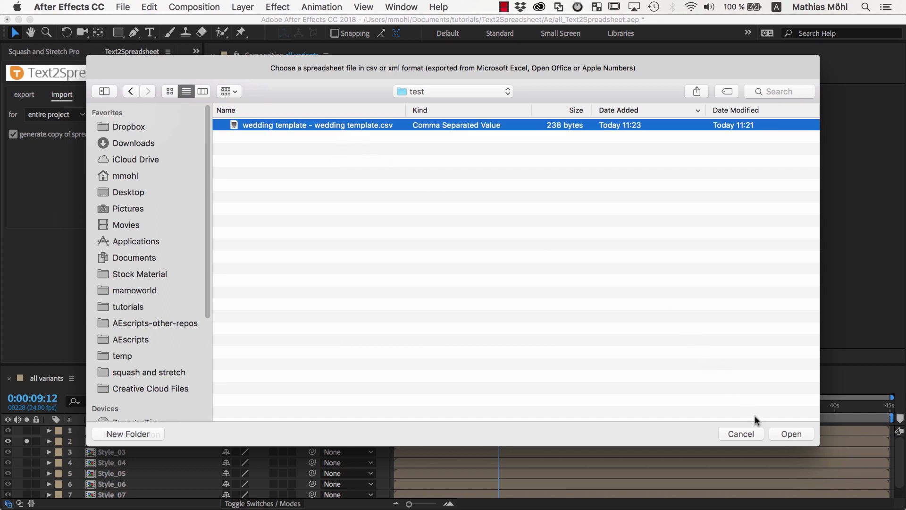
left_click(780, 435)
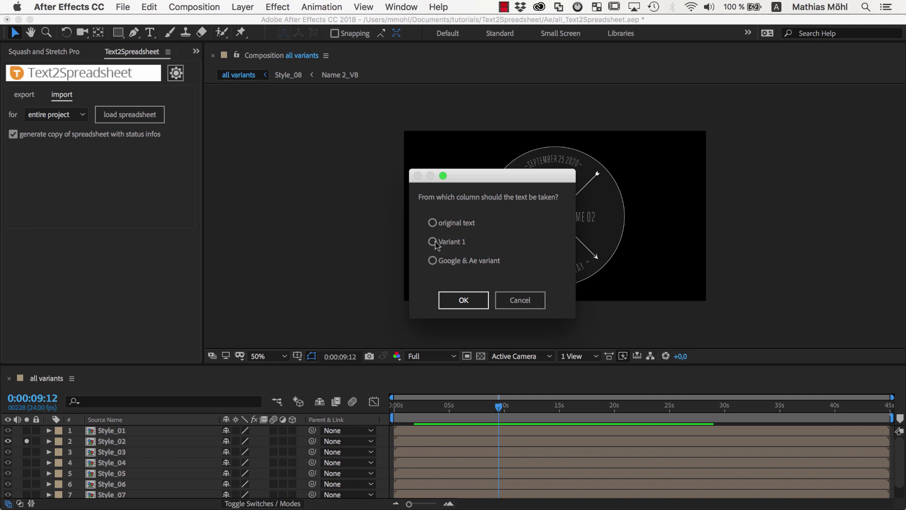
left_click(461, 299)
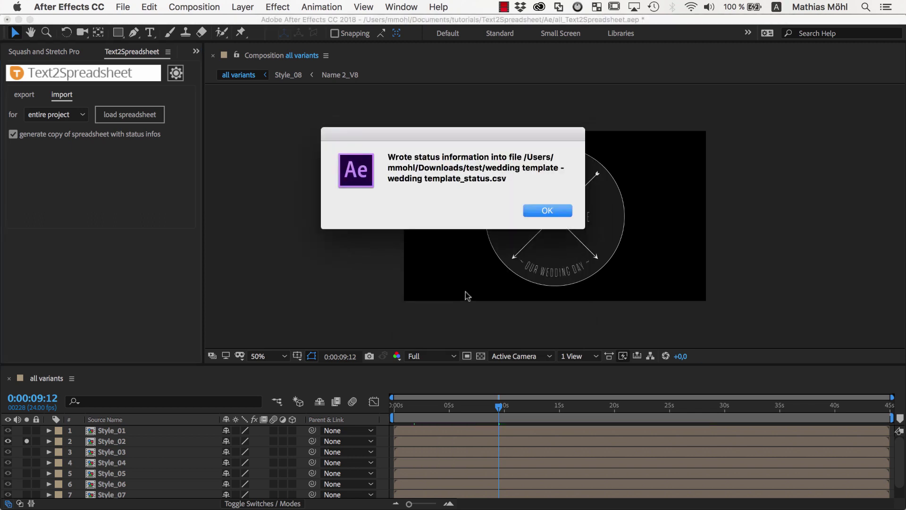
left_click(546, 211)
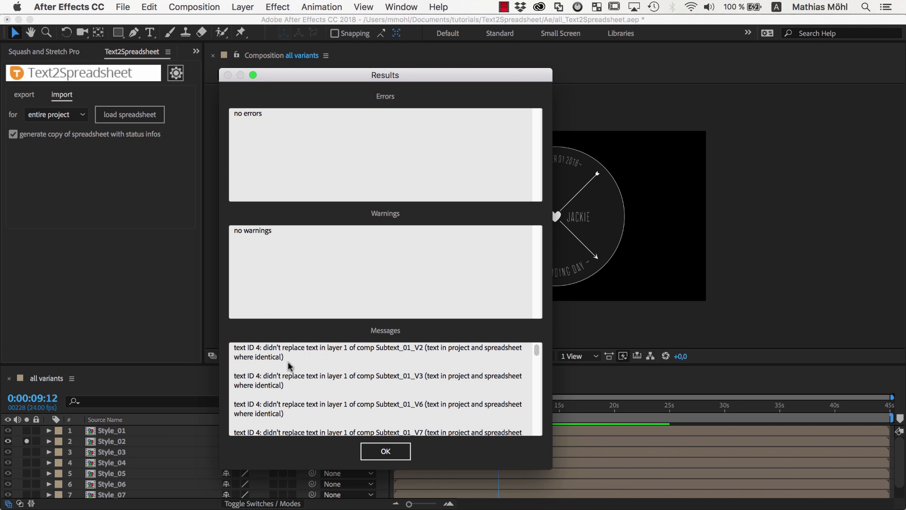
left_click(386, 451)
Enlarge the composition preview and make Style_01 the soloed layer instead of Style_02.
left_click(288, 149)
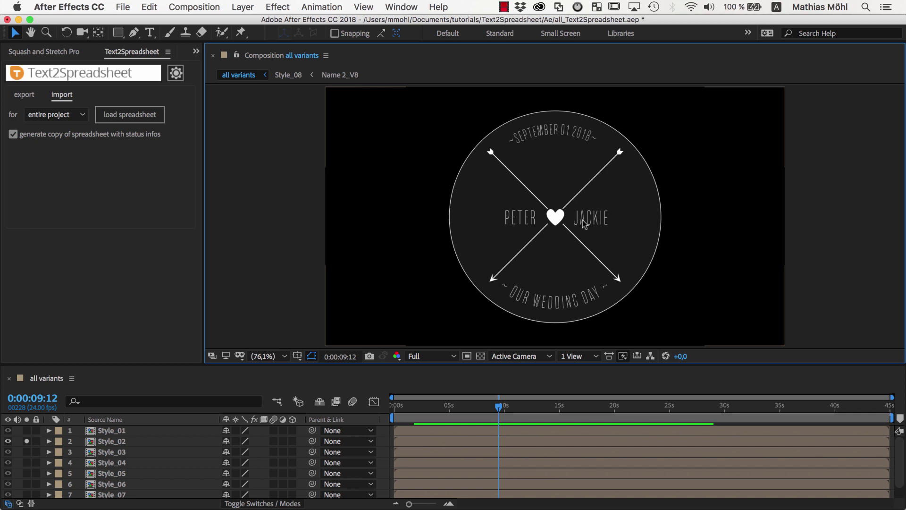
left_click(26, 430)
left_click(27, 441)
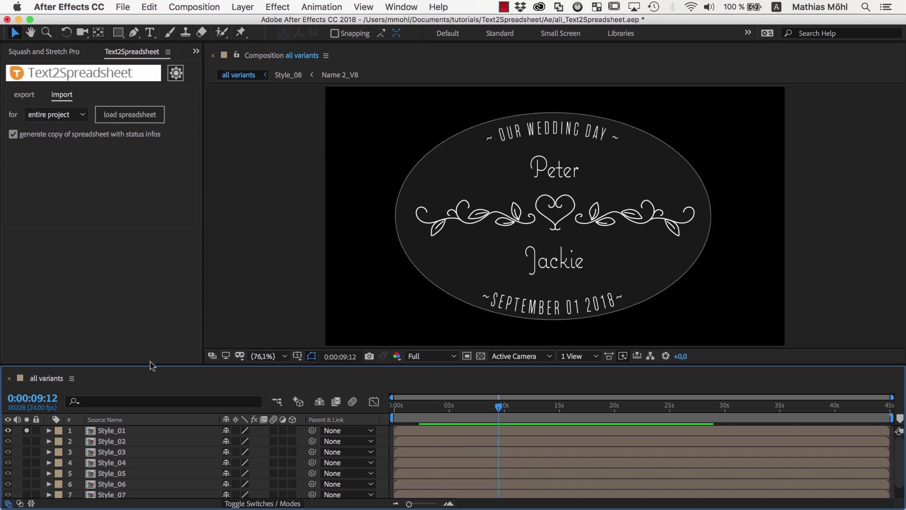
Load "wedding template - wedding template.csv" again for the entire project, taking the text from the Google & Ae variant column.
left_click(137, 116)
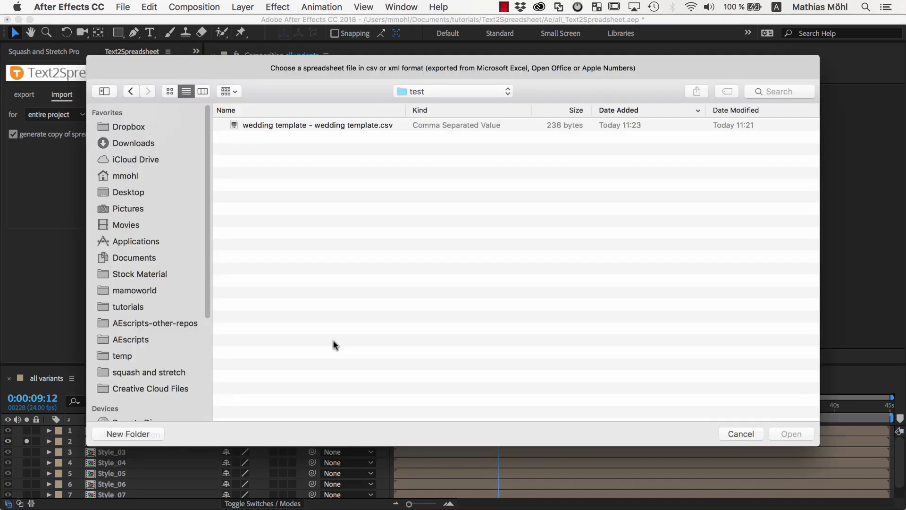
left_click(336, 126)
left_click(777, 432)
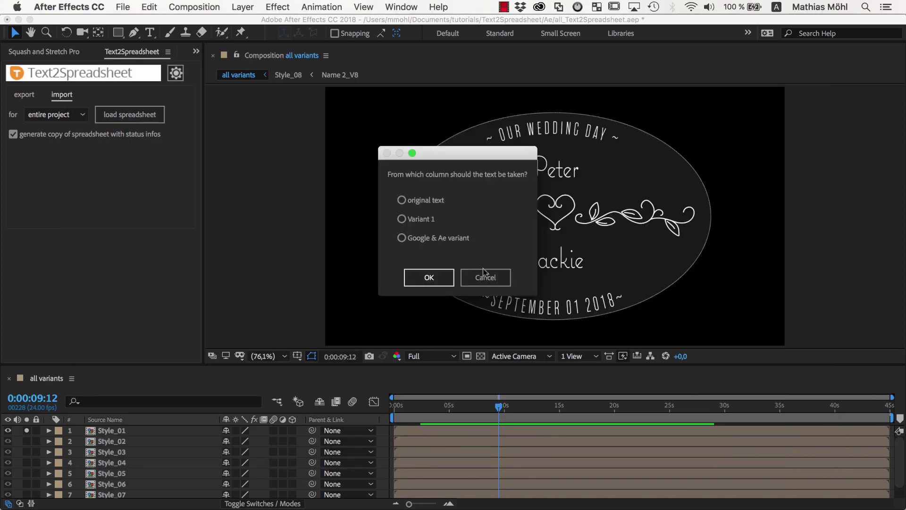
left_click(416, 277)
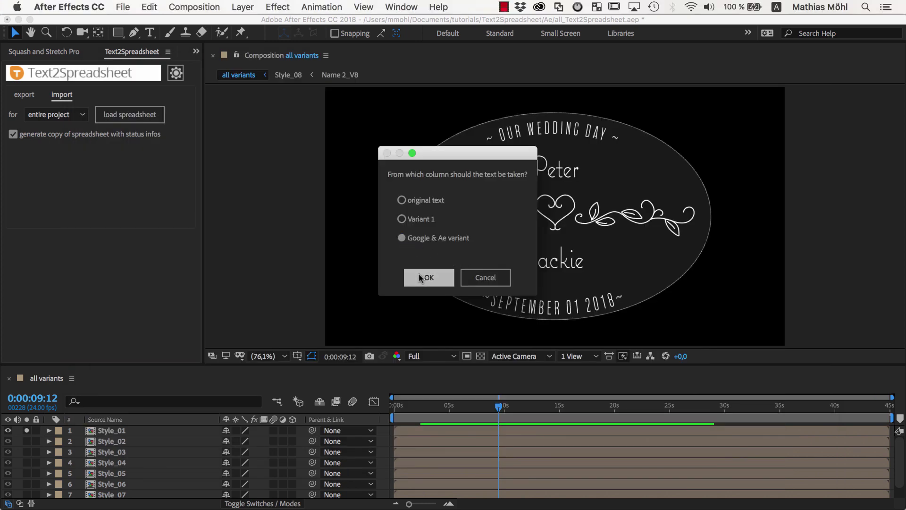
left_click(543, 209)
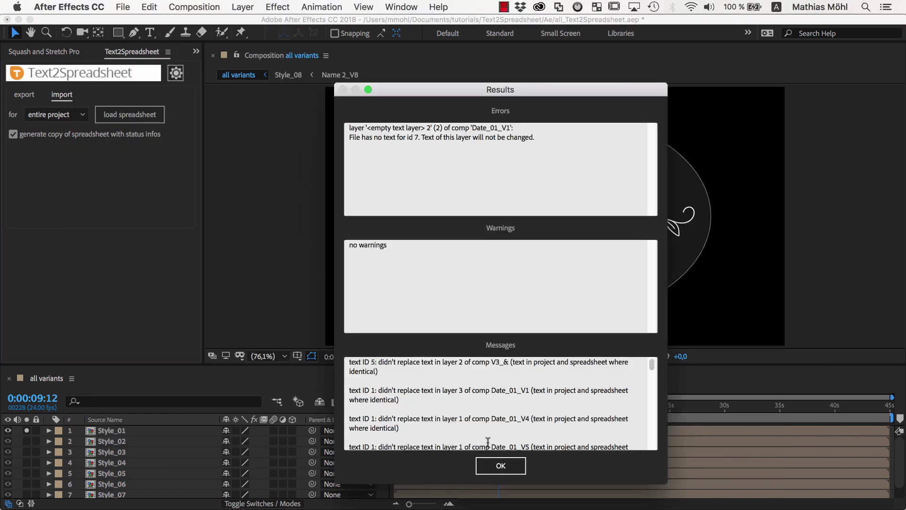
left_click(493, 463)
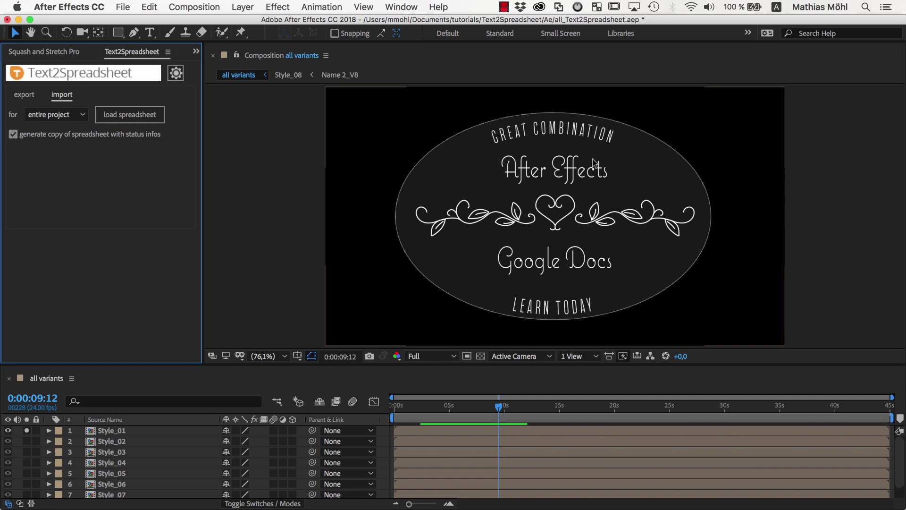
left_click_drag(510, 368, 510, 407)
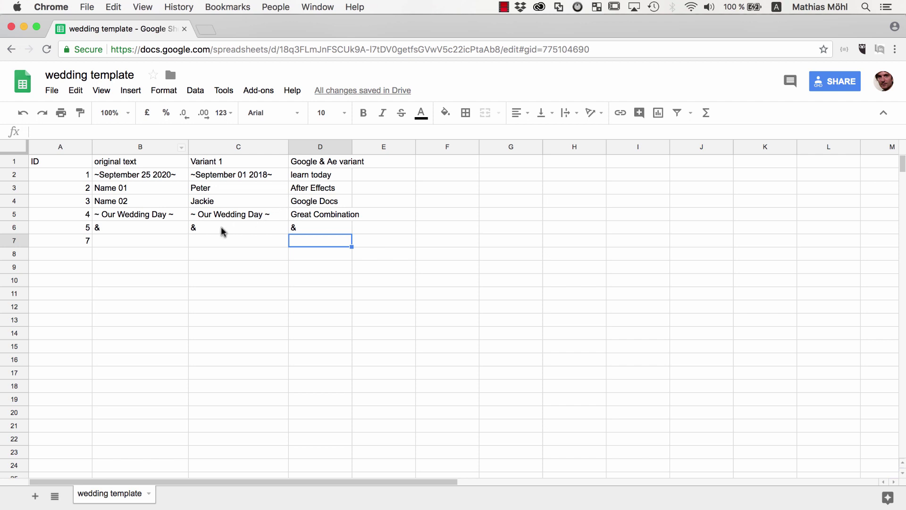
Switch to Chrome and open aescripts.com/text2spreadsheet in a new tab.
left_click(208, 30)
type("aescripts.com/text2")
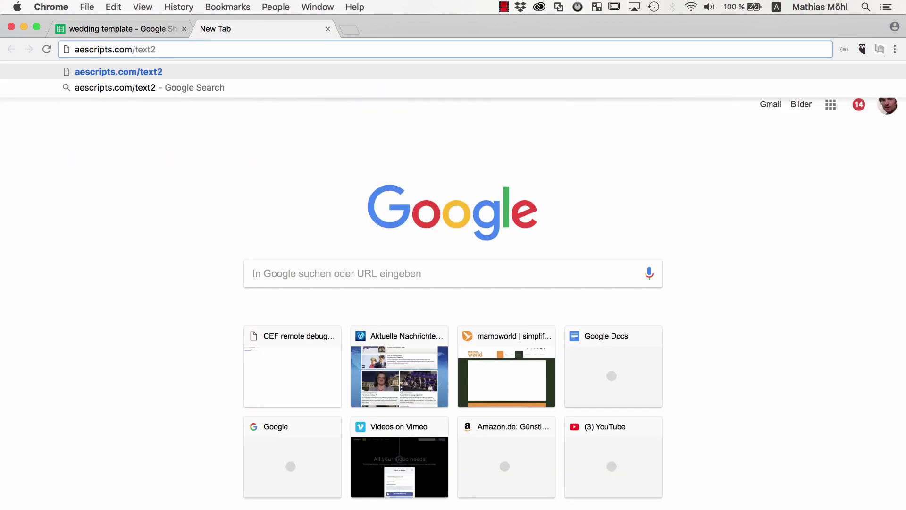
type("spreadsheet")
key("Return")
Examine the Text2Spreadsheet version history, focusing on the version 1.006 note about CSV import and export.
scroll(903, 122, "down", 2)
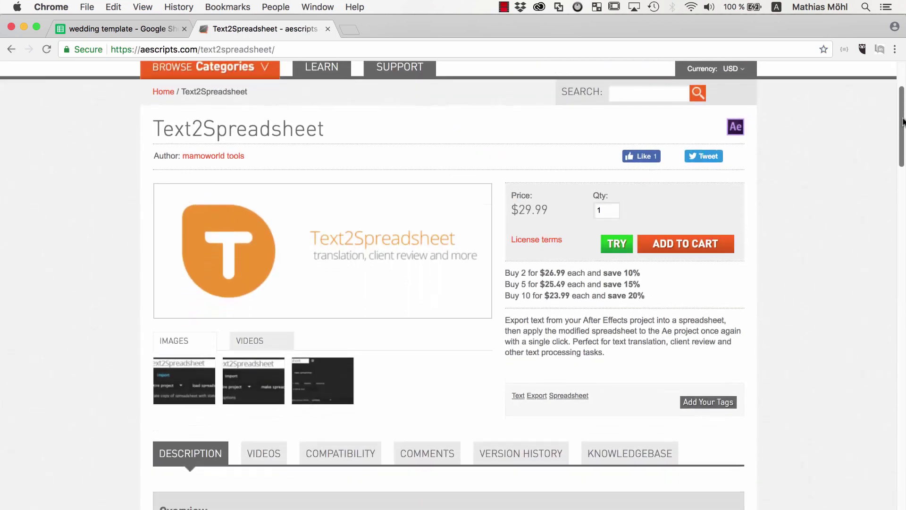
scroll(903, 122, "down", 2)
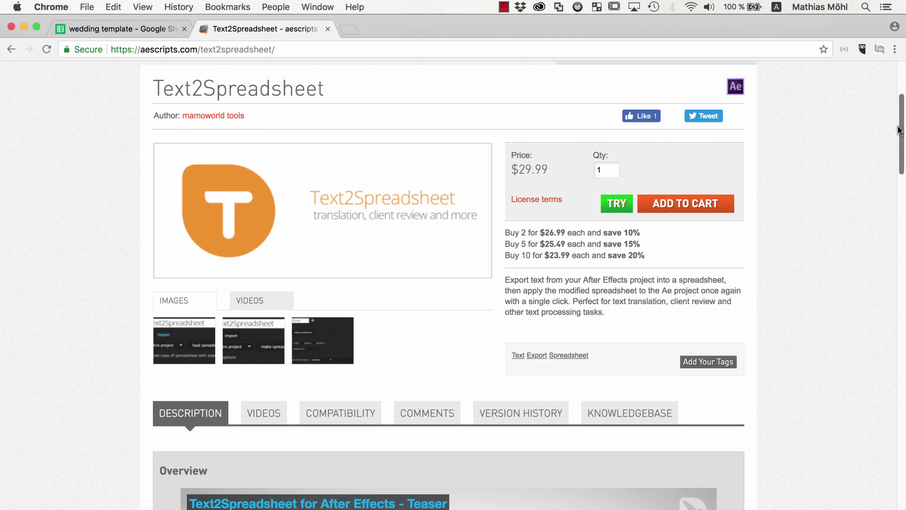
left_click(533, 411)
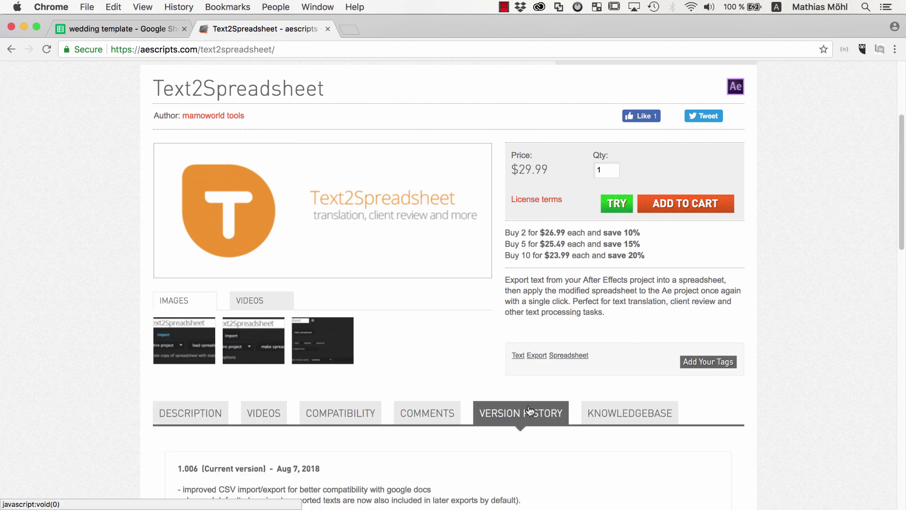
scroll(530, 411, "down", 5)
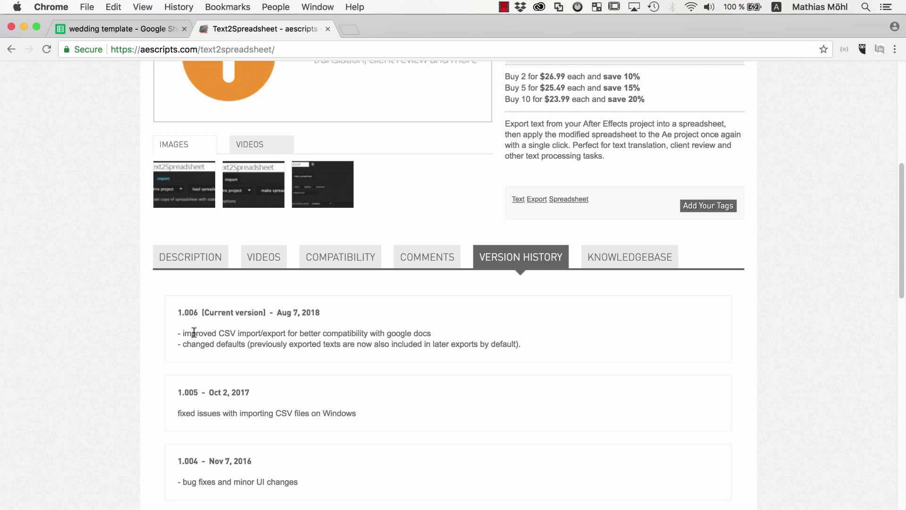
left_click_drag(196, 332, 442, 334)
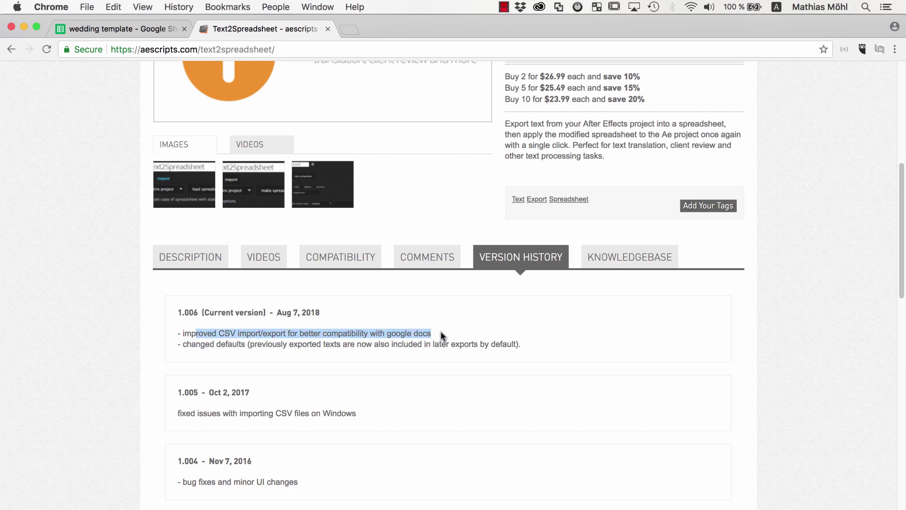
left_click(441, 331)
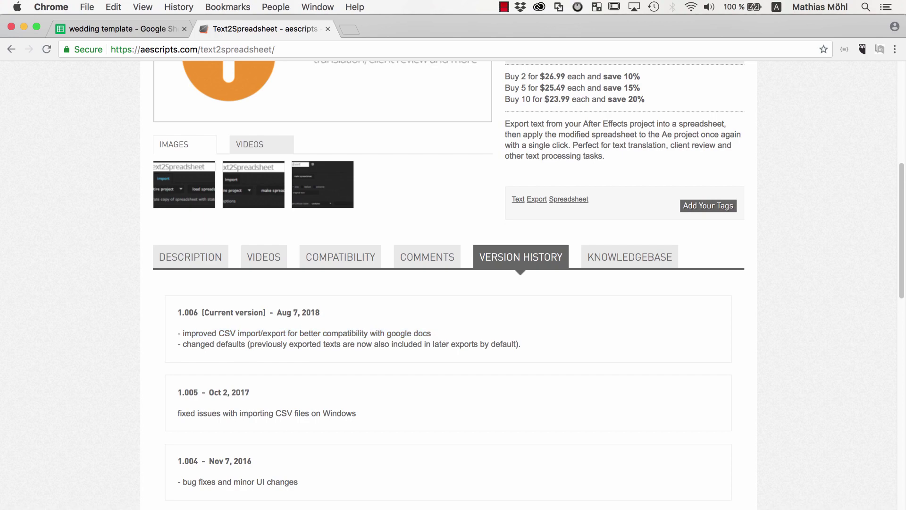